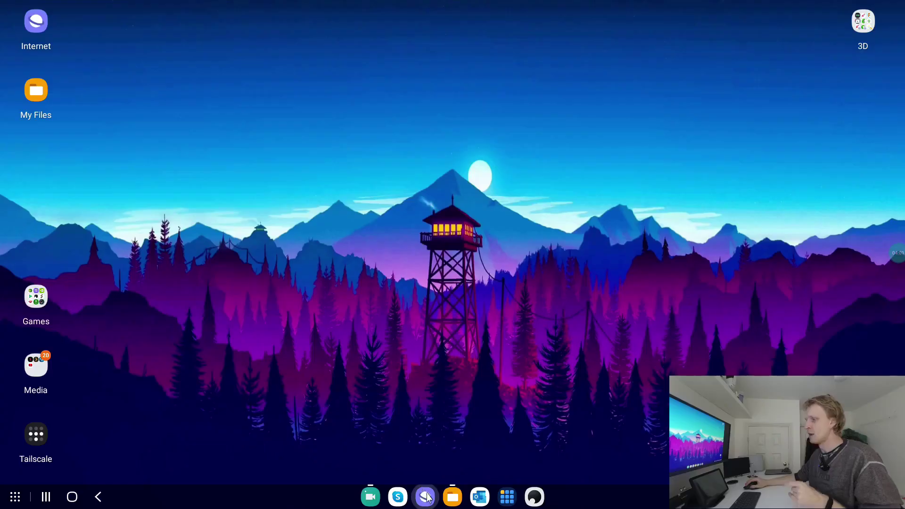
# Step: Open Onshape in the Internet browser, sign in with the account e-mail and password, and make the page full screen
pyautogui.click(426, 497)
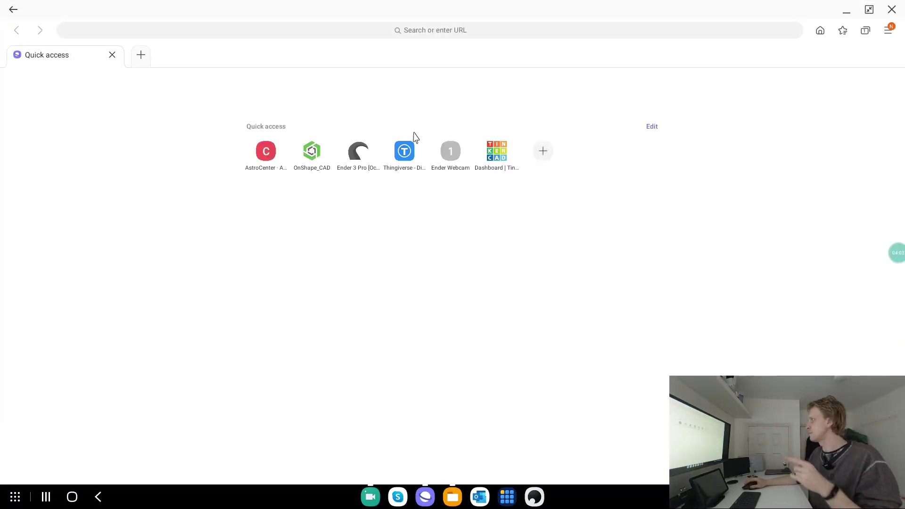
pyautogui.click(318, 151)
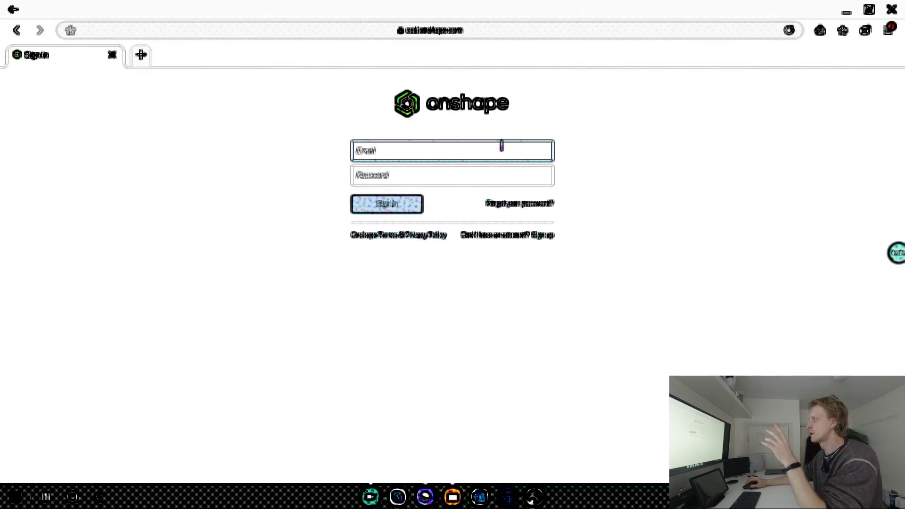
pyautogui.click(494, 149)
pyautogui.click(386, 176)
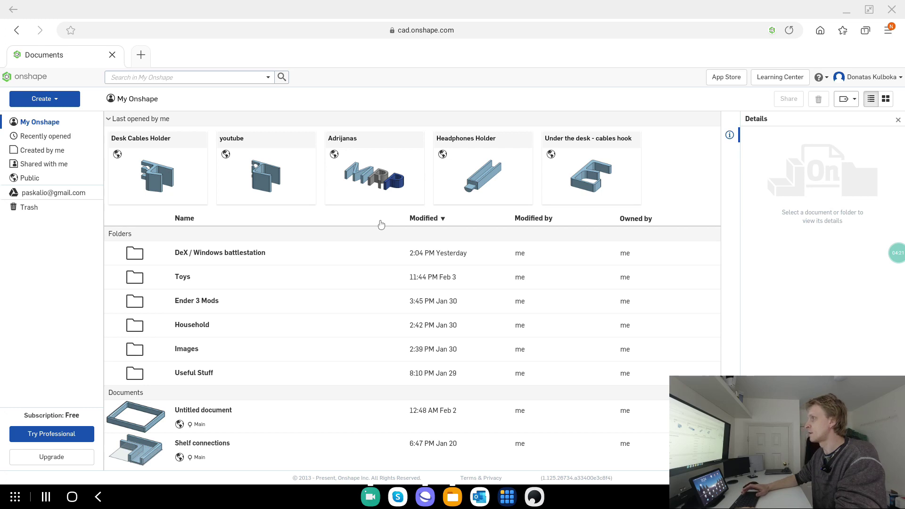
pyautogui.press('XF86AudioLowerVolume')
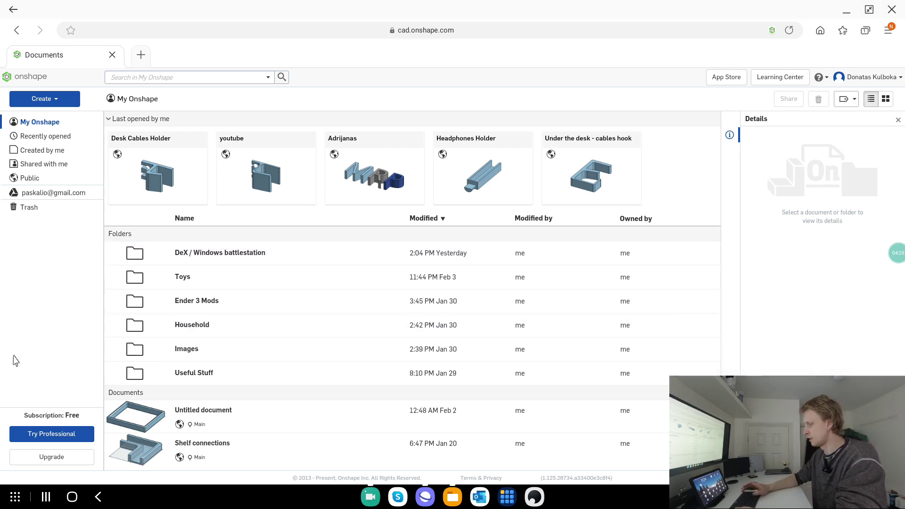
pyautogui.press('F11')
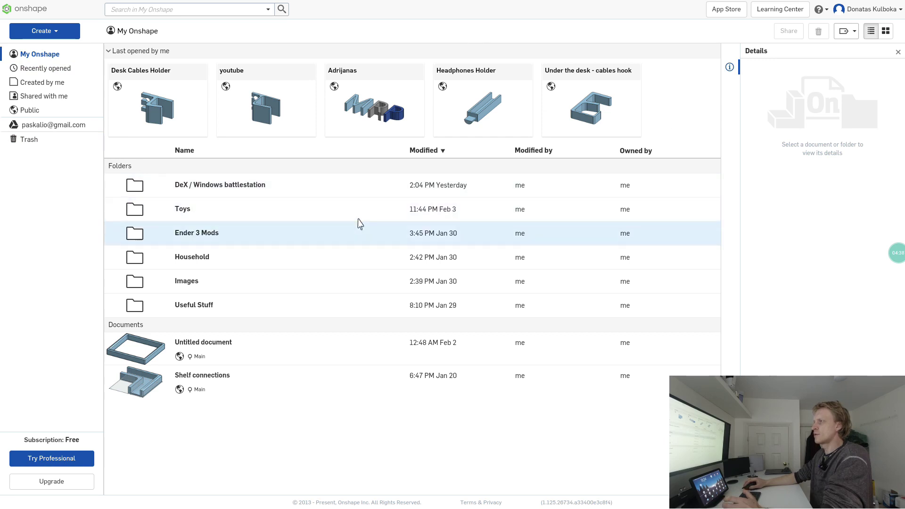
# Step: Open the Household folder to view its documents and return to the My Onshape list
pyautogui.doubleClick(196, 258)
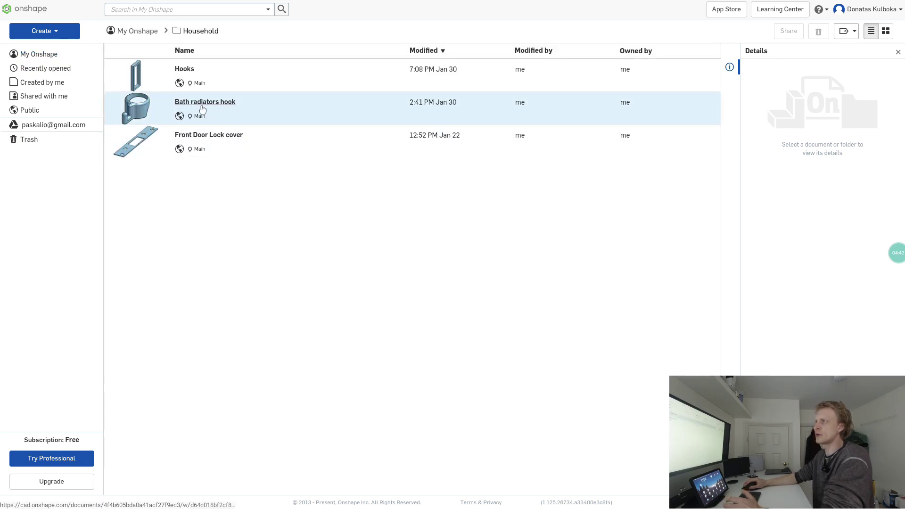
pyautogui.click(142, 34)
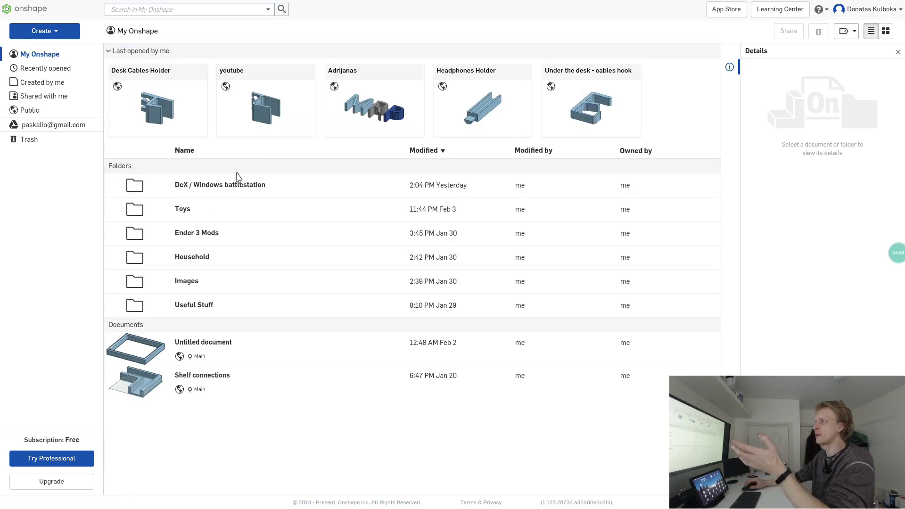
# Step: Open the DeX / Windows battlestation folder and send its youtube document to the trash
pyautogui.click(231, 186)
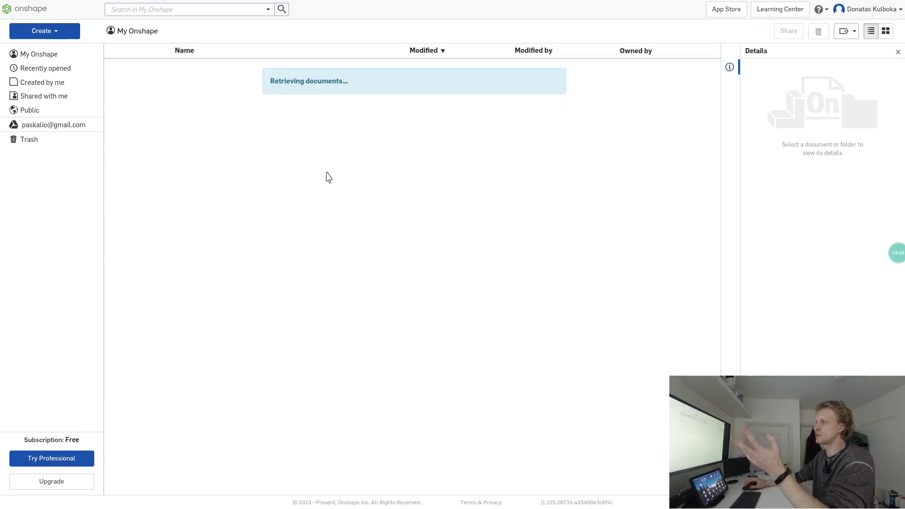
pyautogui.scroll(-3, 234, 253)
pyautogui.scroll(2, 234, 317)
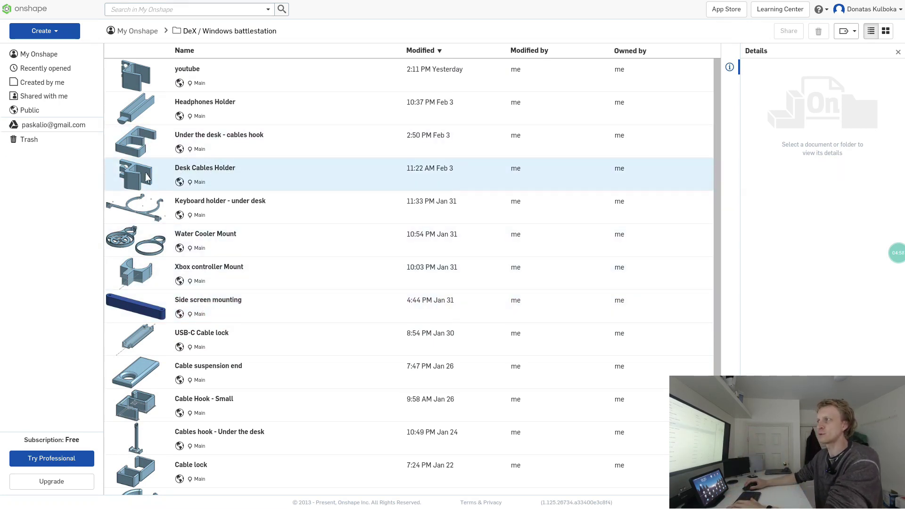
pyautogui.rightClick(251, 72)
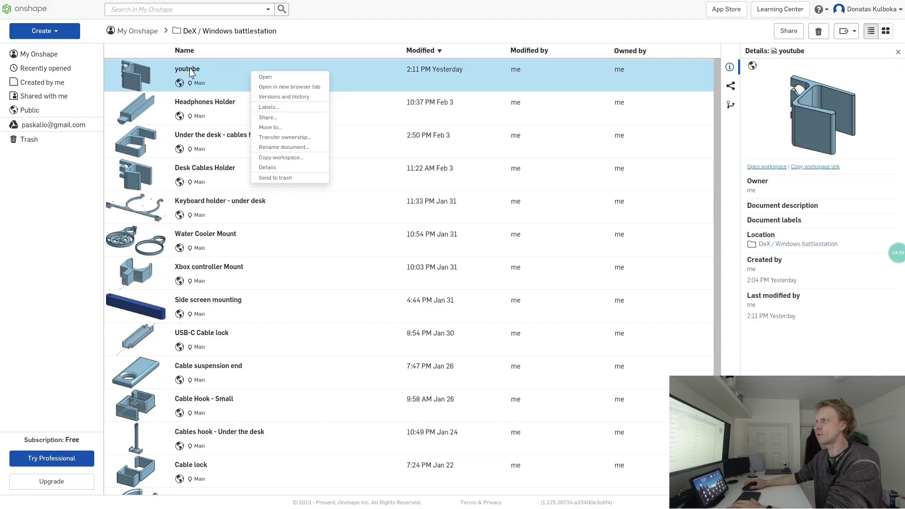
pyautogui.click(290, 178)
# Step: Create a public document named YOUTUBE in the DeX / Windows battlestation folder
pyautogui.click(52, 34)
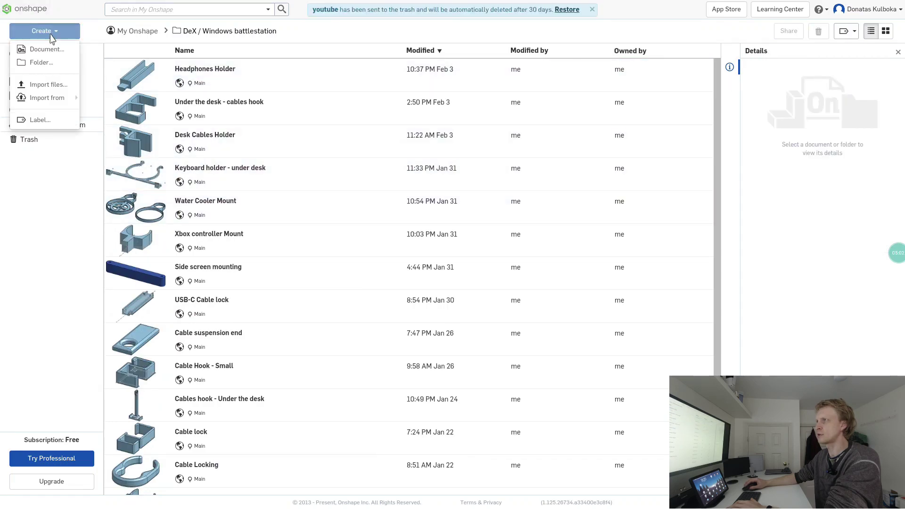
pyautogui.click(49, 49)
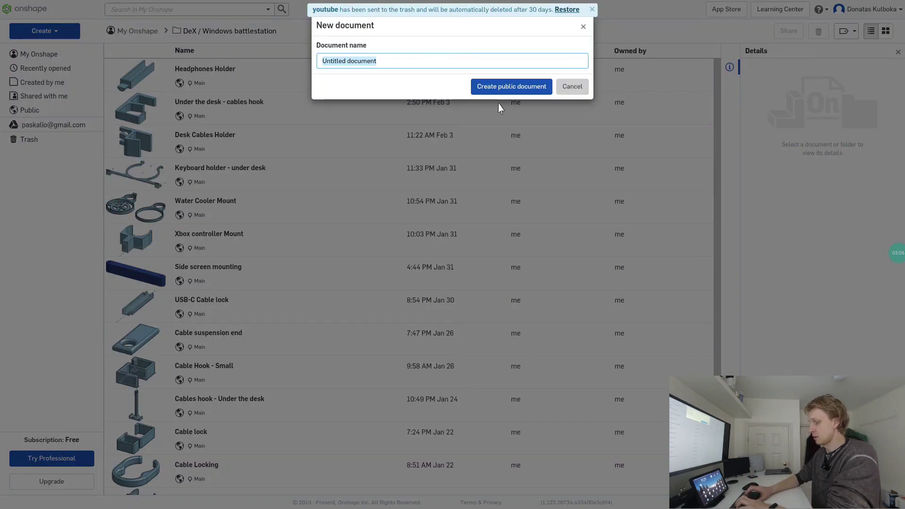
pyautogui.write('YOUTUBE')
pyautogui.press('Escape')
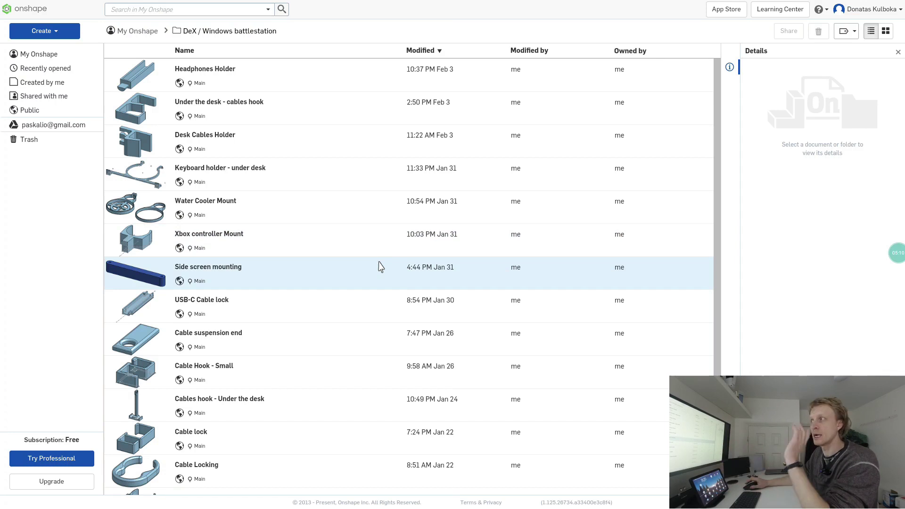
pyautogui.click(381, 267)
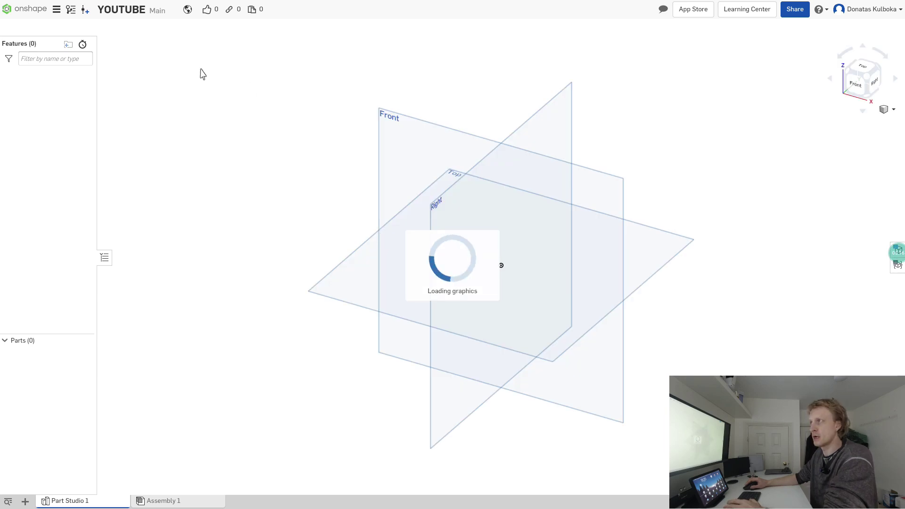
# Step: Examine the default length unit options in the document's workspace units and close them without changes
pyautogui.click(57, 10)
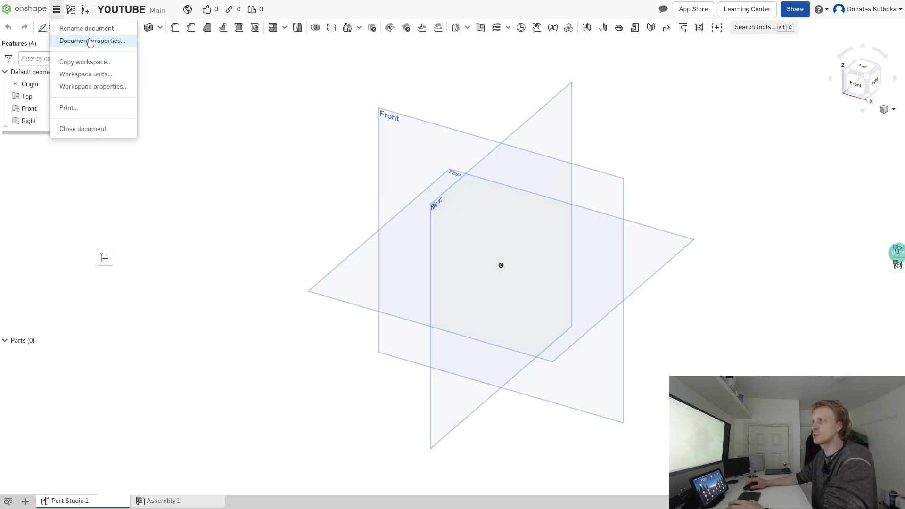
pyautogui.click(106, 74)
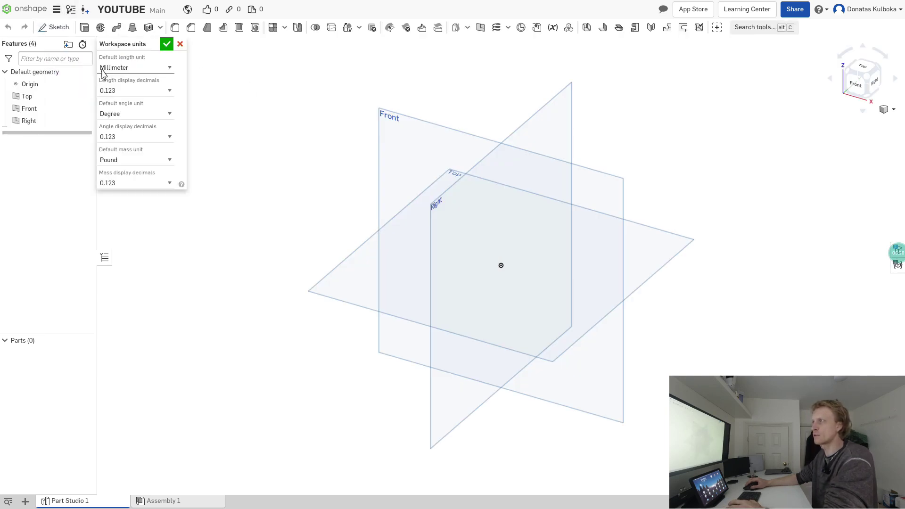
pyautogui.click(136, 69)
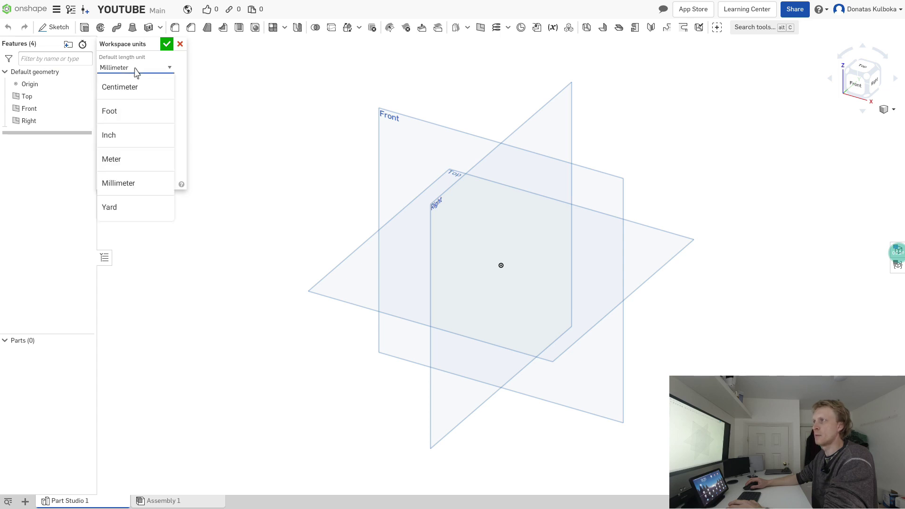
pyautogui.click(181, 45)
# Step: Choose Millimeter as the length unit in the account preferences and reopen the YOUTUBE document
pyautogui.click(861, 15)
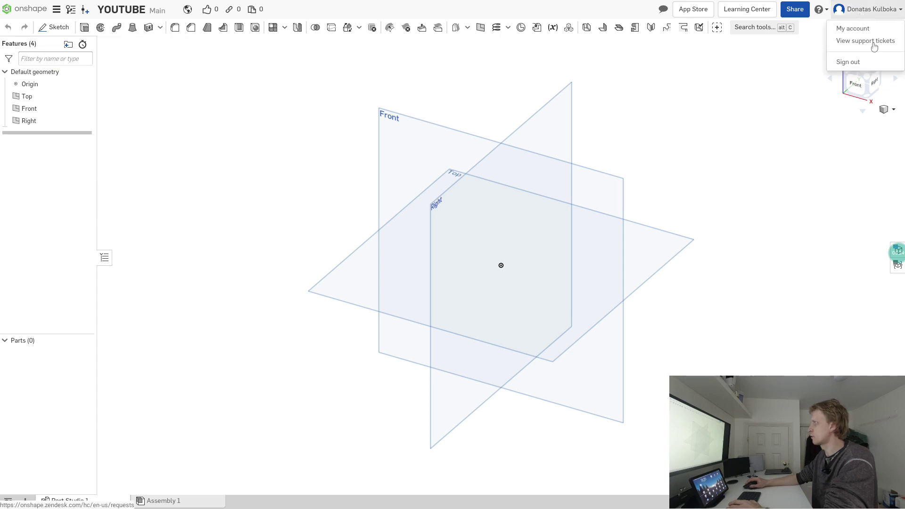
pyautogui.click(854, 28)
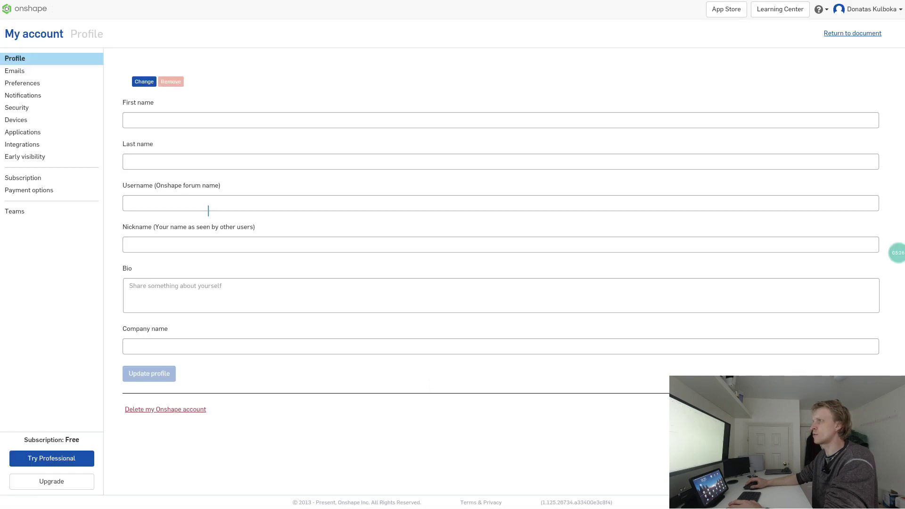
pyautogui.click(35, 84)
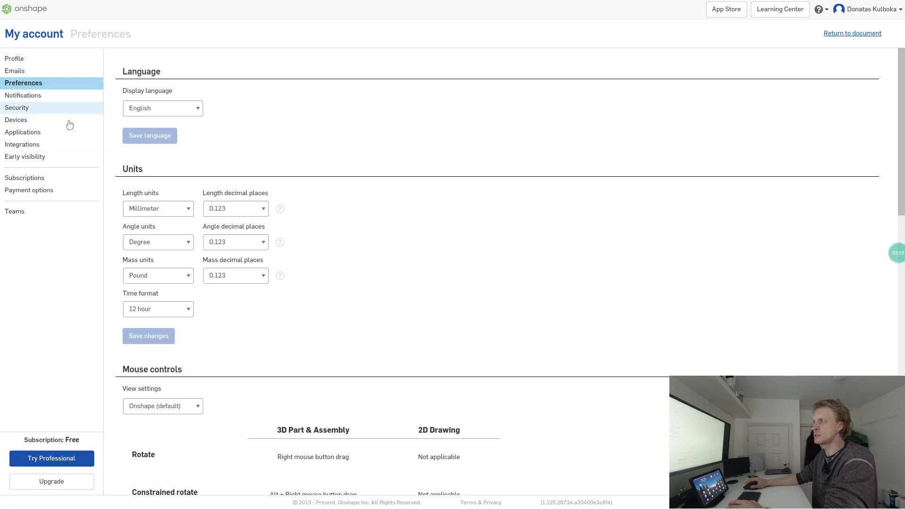
pyautogui.click(153, 208)
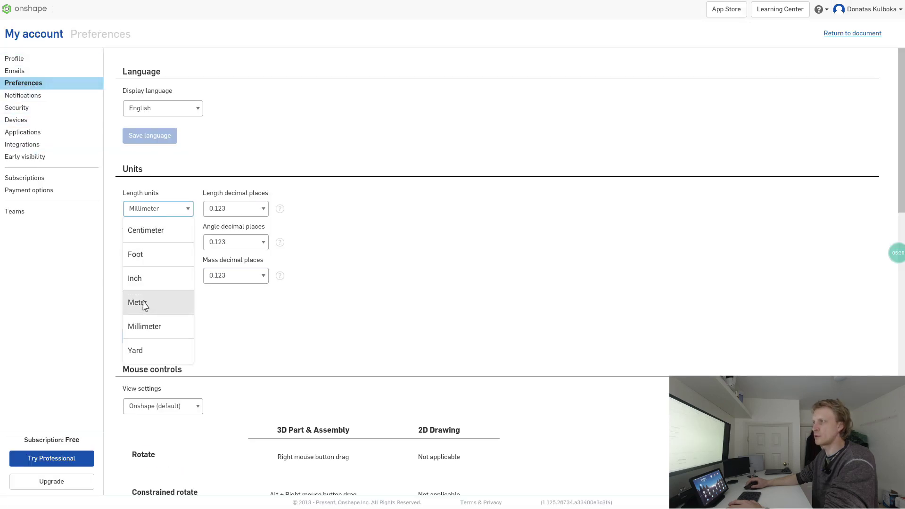
pyautogui.click(153, 330)
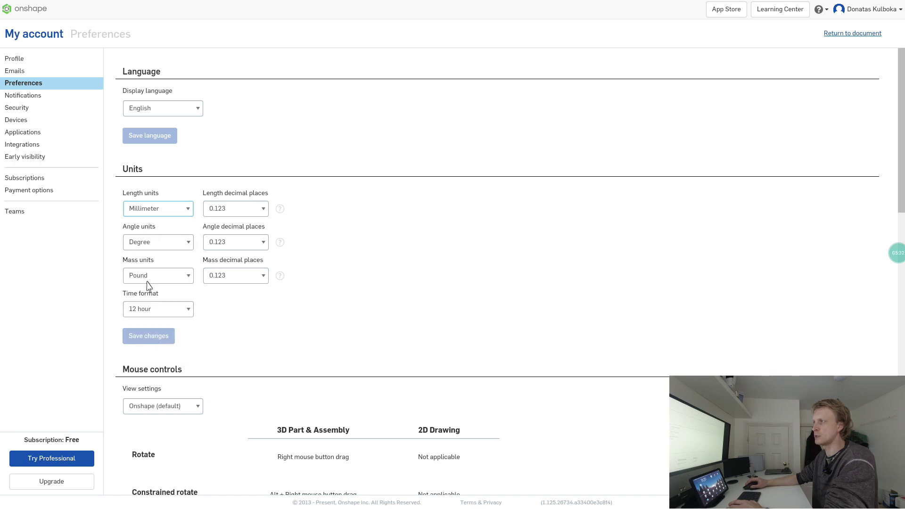
pyautogui.click(3, 6)
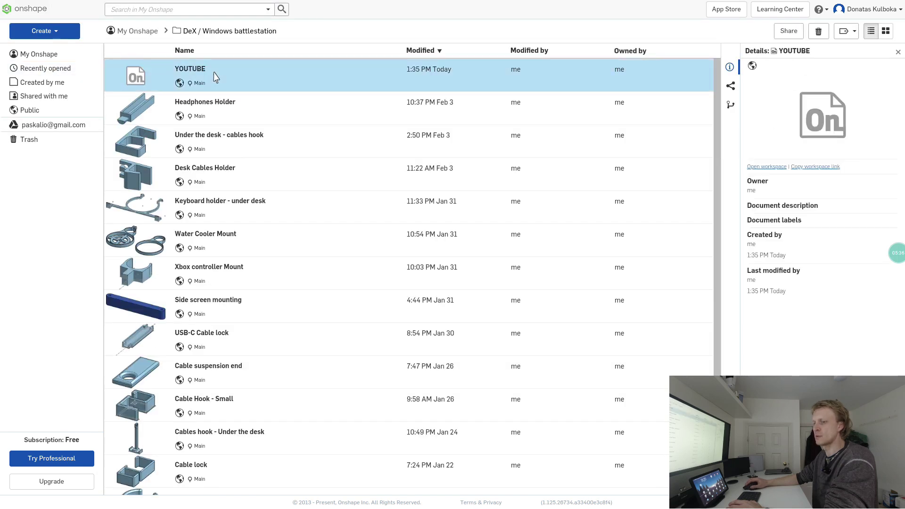
pyautogui.doubleClick(242, 75)
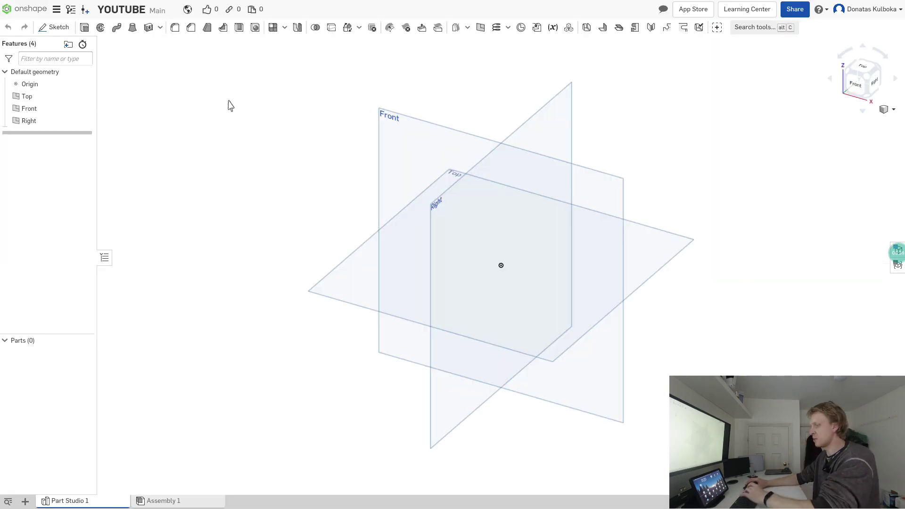
# Step: Hide the default planes, show only the Top plane, and orient the view to the top
pyautogui.press('p')
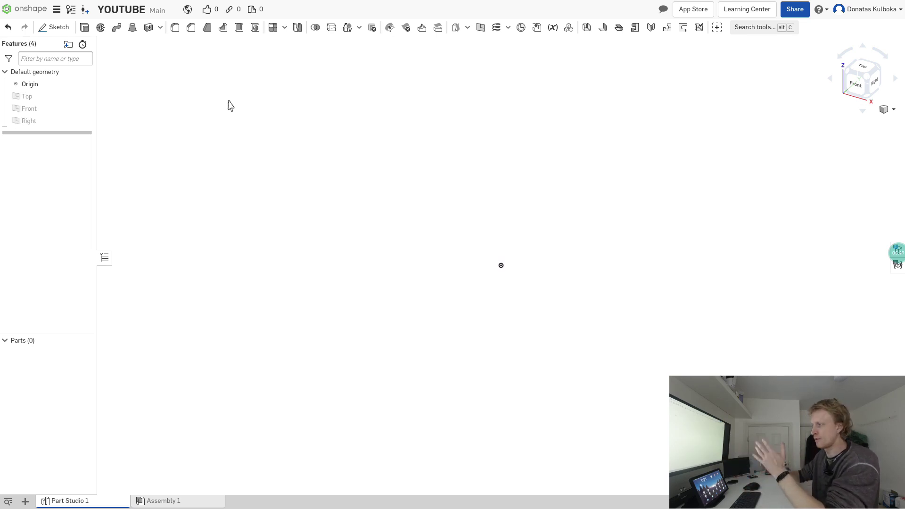
pyautogui.click(85, 97)
pyautogui.press('f')
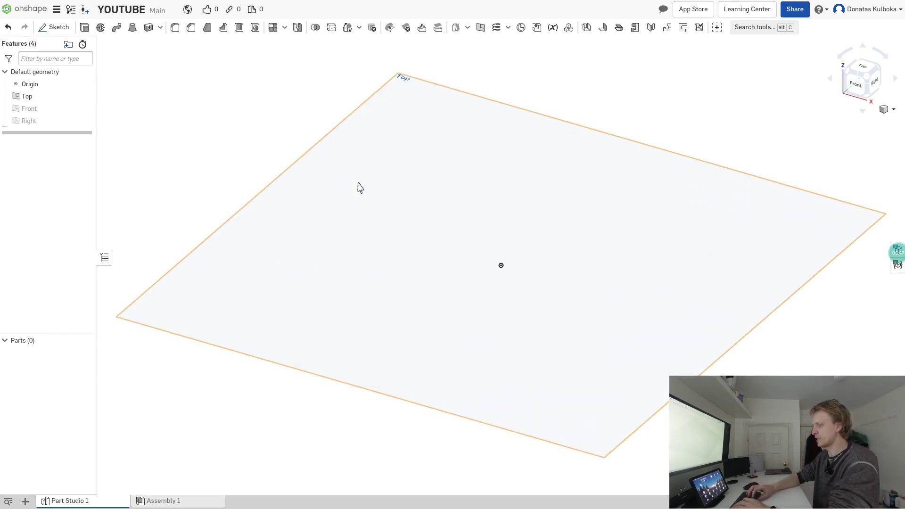
pyautogui.hotkey('shift', '5')
pyautogui.scroll(-2, 536, 250)
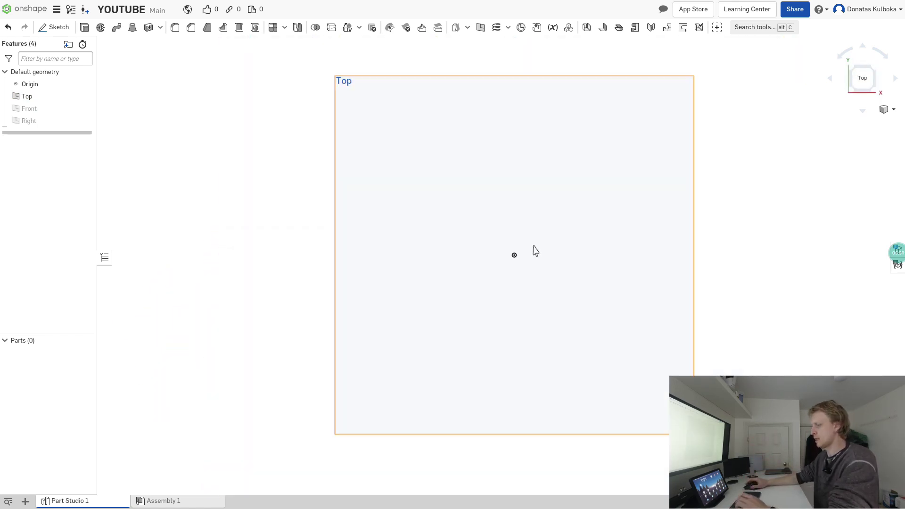
# Step: Start a sketch on the Top plane and draw a center-point rectangle about 32 by 35 mm from the origin
pyautogui.hotkey('shift', 's')
pyautogui.click(413, 156)
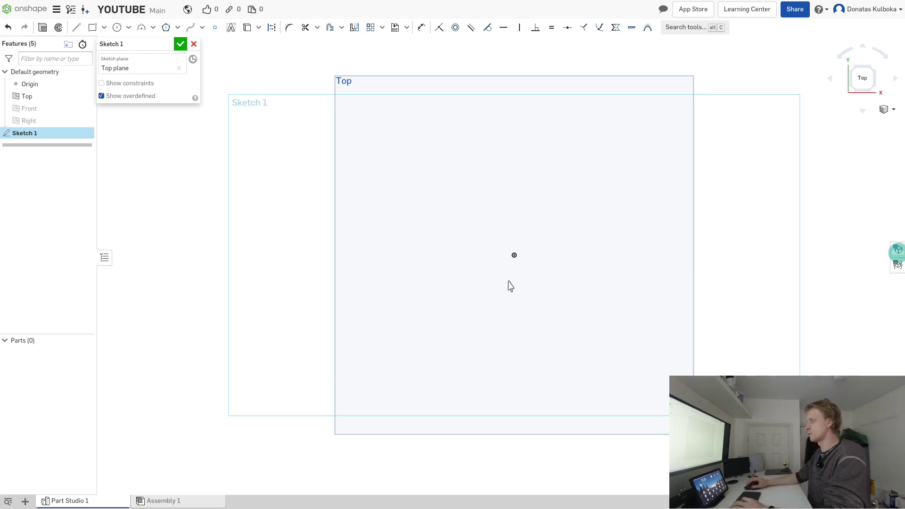
pyautogui.press('g')
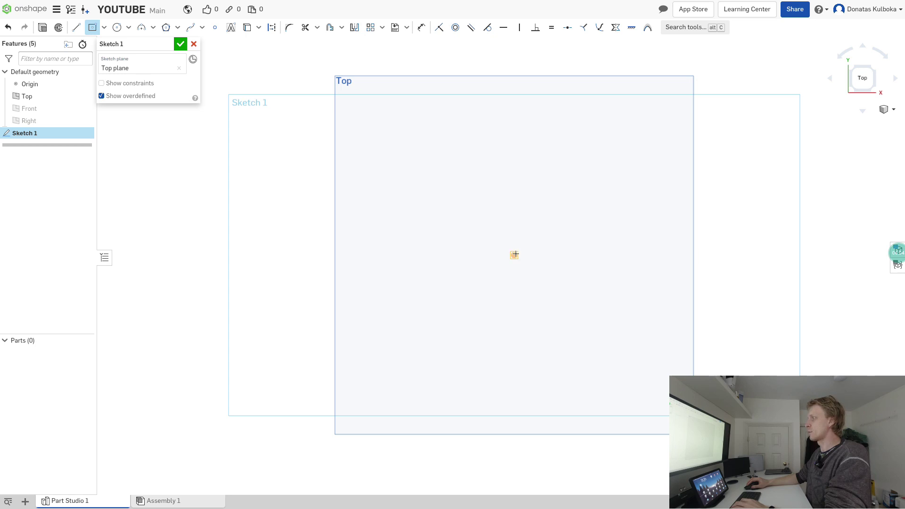
pyautogui.click(514, 255)
pyautogui.click(552, 213)
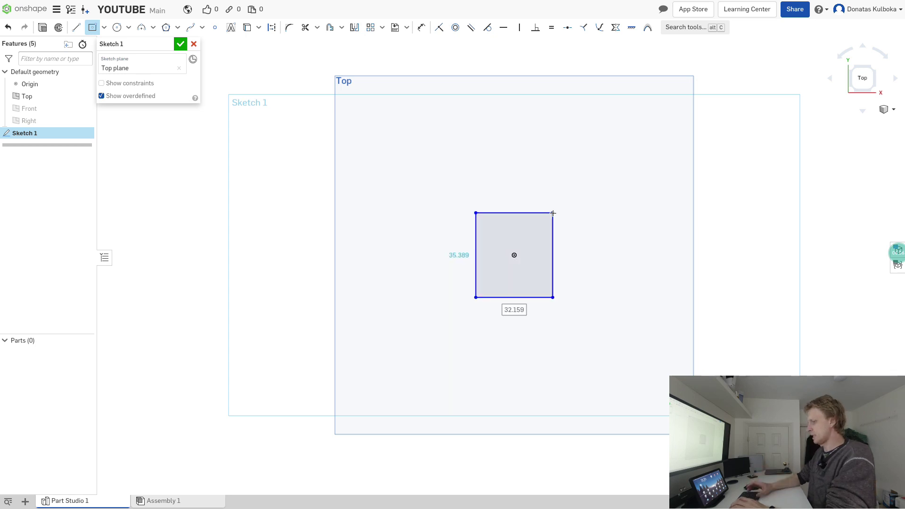
# Step: Set the centered rectangle's width to 20 mm and its height to 16 mm
pyautogui.write('20')
pyautogui.press('Tab')
pyautogui.press('Escape')
pyautogui.press('Tab')
pyautogui.write('16')
pyautogui.press('Return')
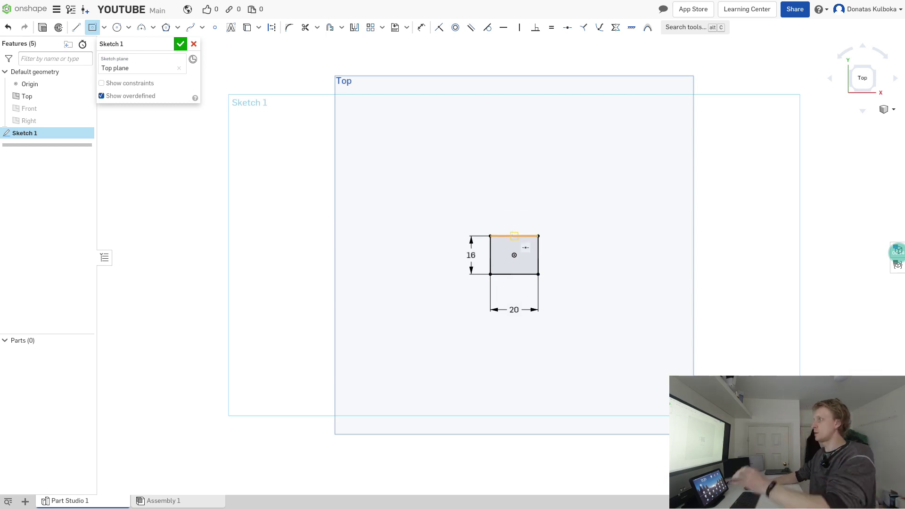
# Step: Draw a larger corner rectangle around the 20 by 16 mm rectangle, keeping their right edges aligned
pyautogui.scroll(3, 454, 228)
pyautogui.scroll(2, 560, 257)
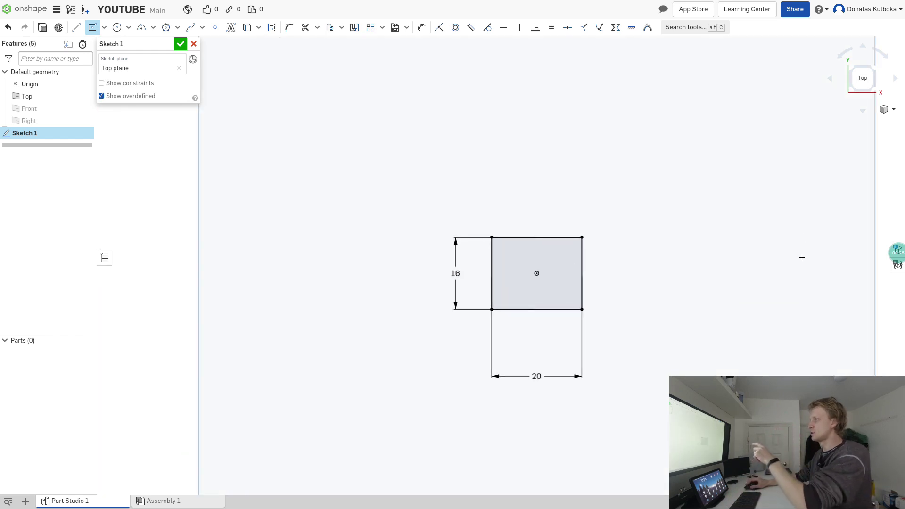
pyautogui.click(581, 223)
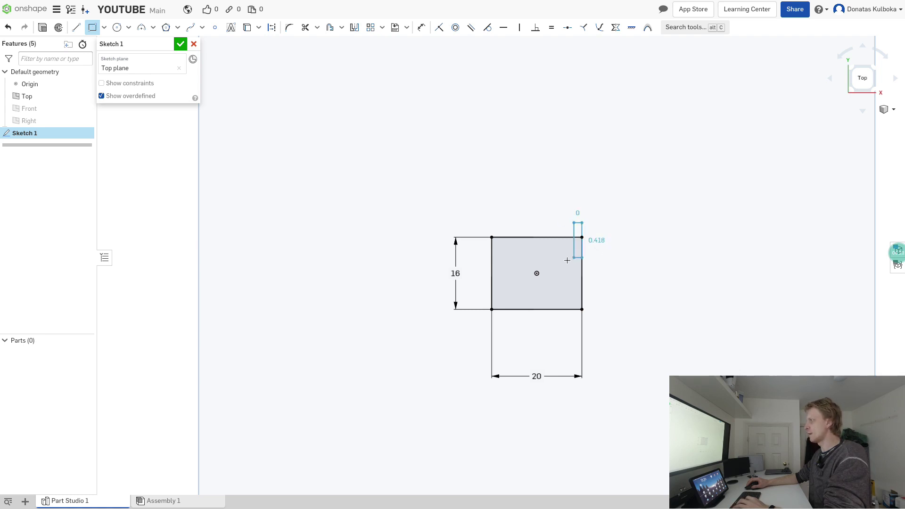
pyautogui.click(475, 325)
# Step: Dimension the gap between the top edges of the inner and outer rectangles as 3 mm
pyautogui.press('u')
pyautogui.click(539, 237)
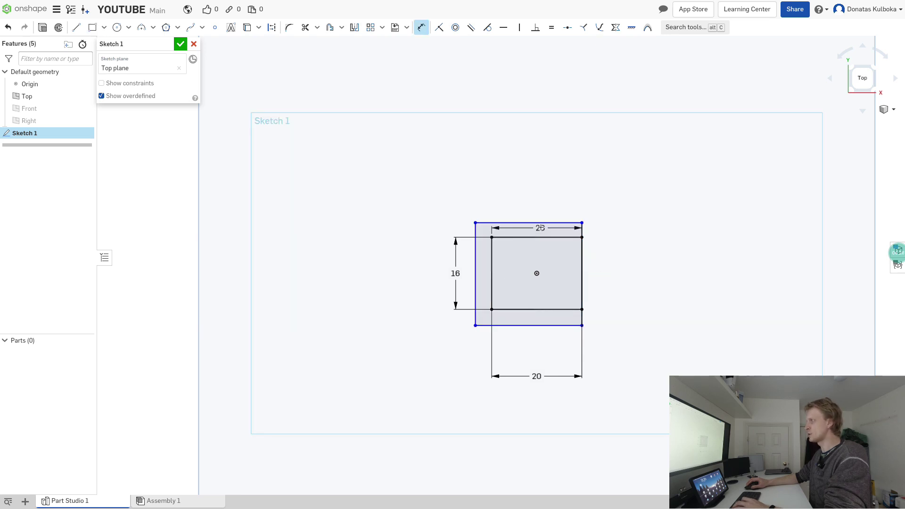
pyautogui.click(542, 223)
pyautogui.click(615, 175)
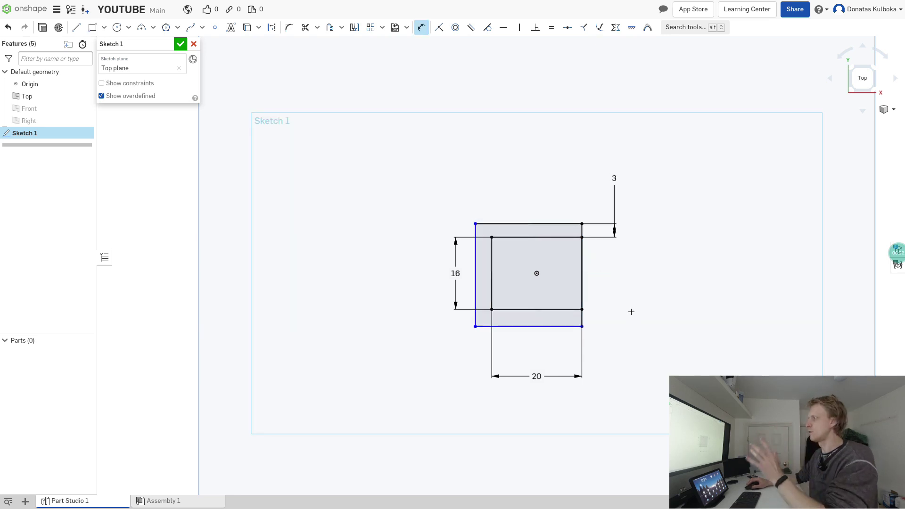
# Step: Dimension the gap between the bottom edges of the inner and outer rectangles as 3 mm
pyautogui.click(564, 309)
pyautogui.click(561, 326)
pyautogui.click(619, 353)
pyautogui.write('3')
pyautogui.press('Return')
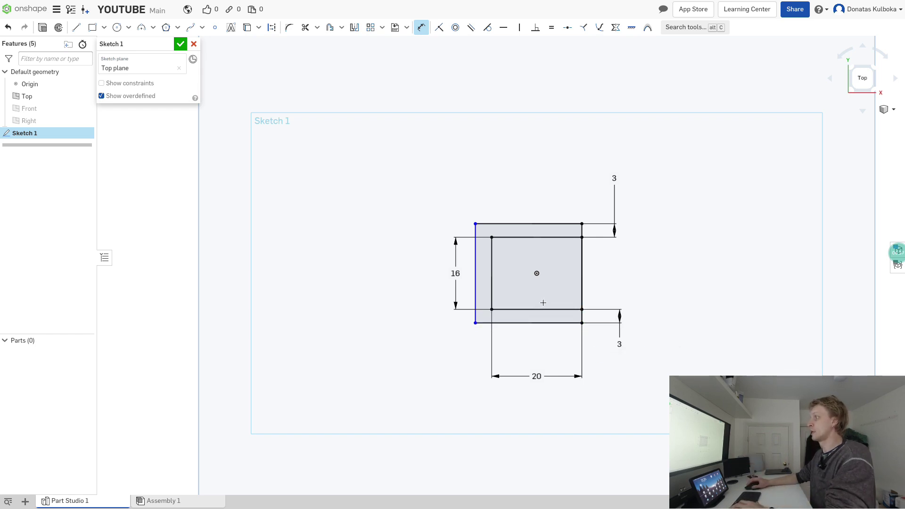
# Step: Dimension the gap between the left edges of the inner and outer rectangles as 3 mm
pyautogui.click(493, 267)
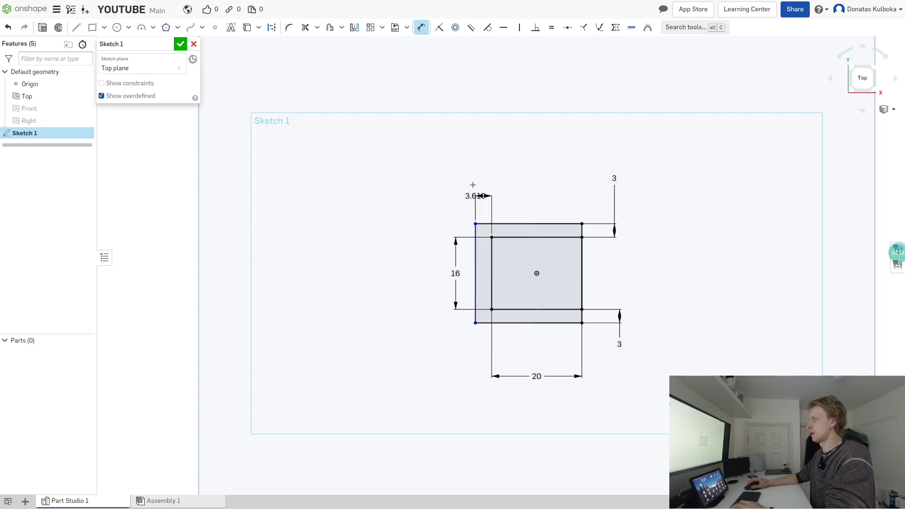
pyautogui.click(456, 185)
pyautogui.write('3')
pyautogui.press('Return')
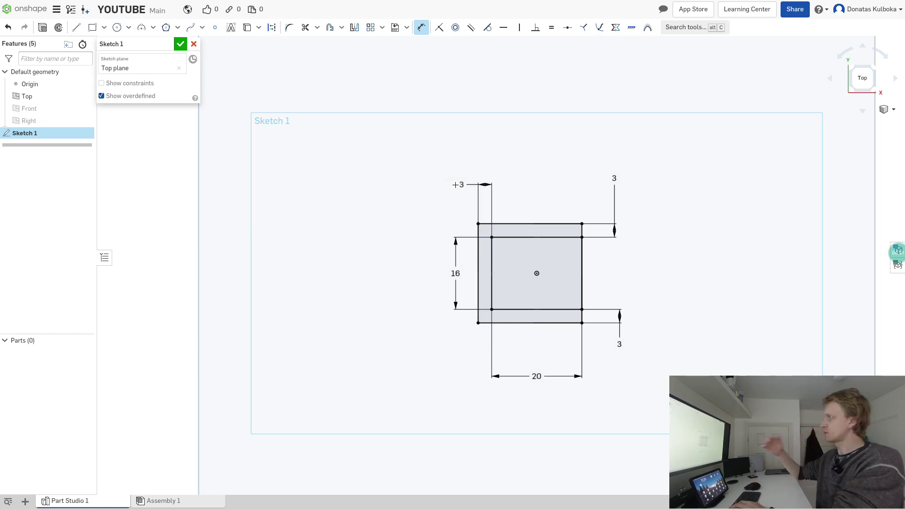
# Step: Trim the shared right edge between the upper and lower arms to open the rectangles into a C-shaped profile
pyautogui.press('m')
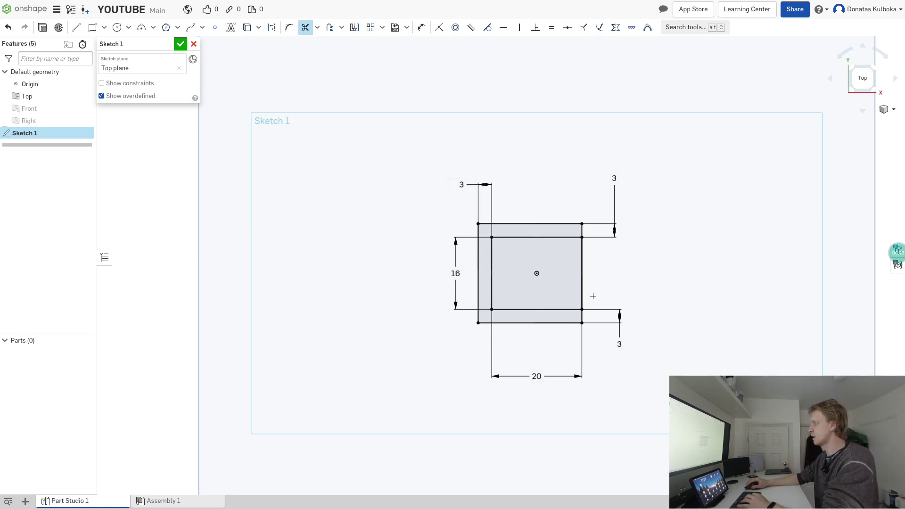
pyautogui.click(577, 275)
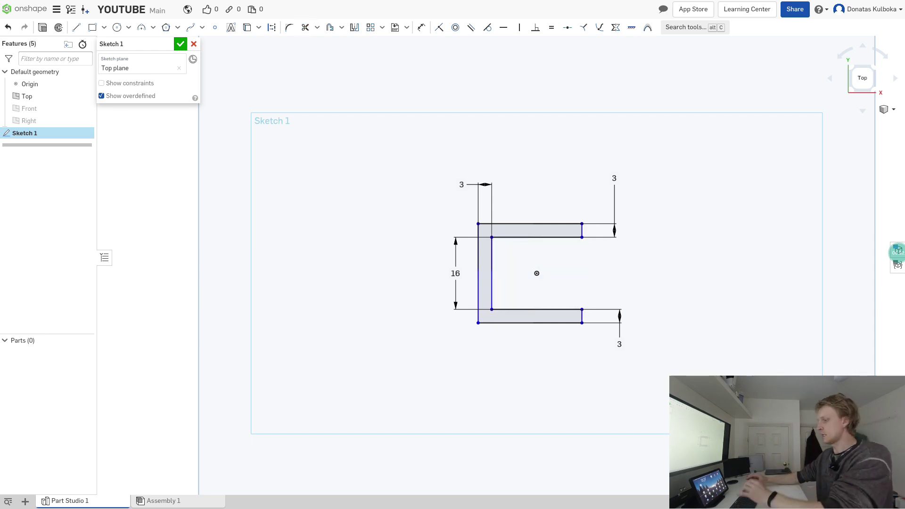
pyautogui.press('Escape')
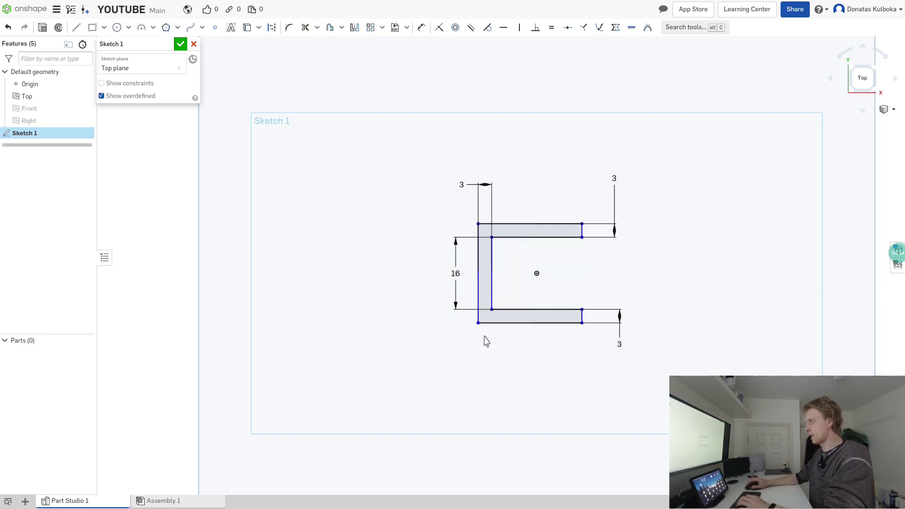
# Step: Draw a 3 mm high corner rectangle extending 20 mm leftward from the upper-left corner of the C profile
pyautogui.press('g')
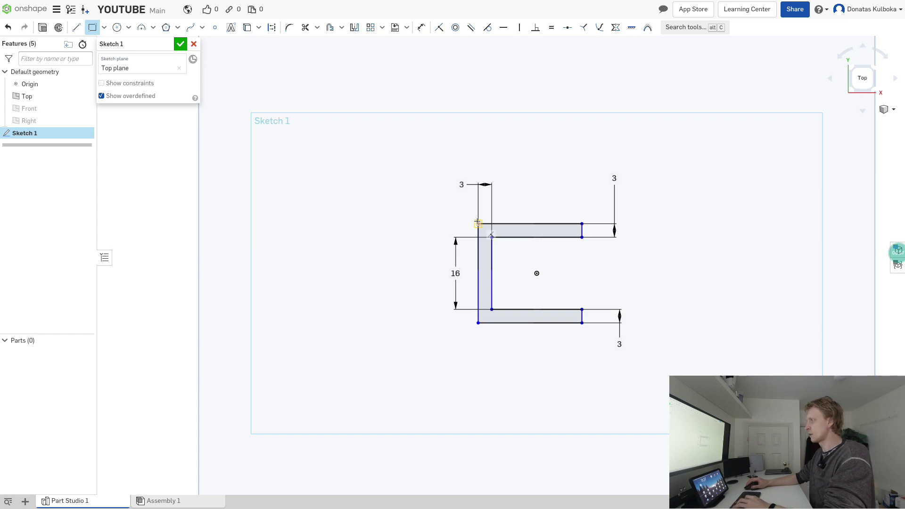
pyautogui.click(422, 238)
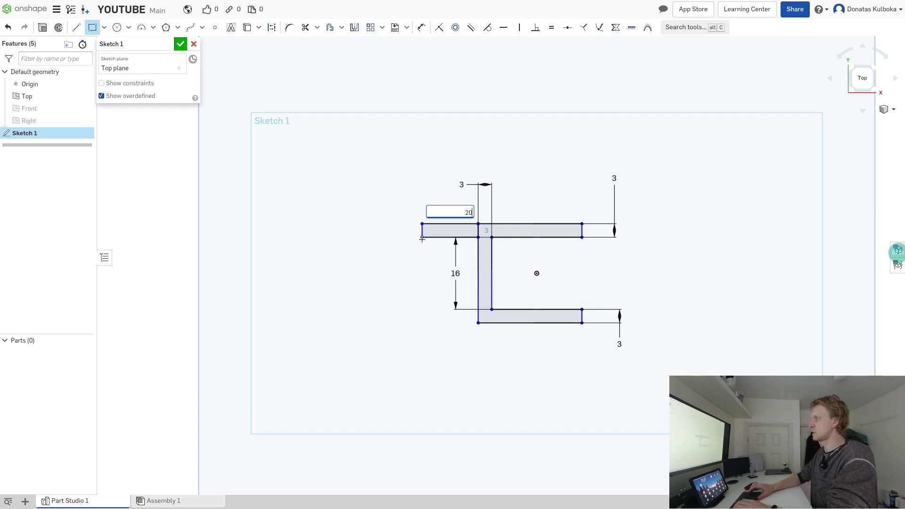
pyautogui.write('20')
pyautogui.press('Return')
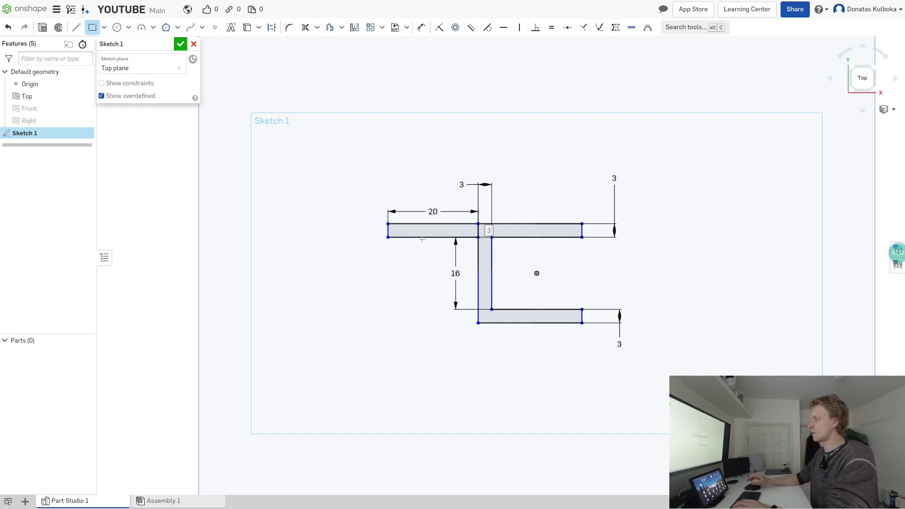
# Step: Trim the short vertical segment separating the new left extension from the profile's upper arm
pyautogui.press('m')
pyautogui.scroll(5, 486, 230)
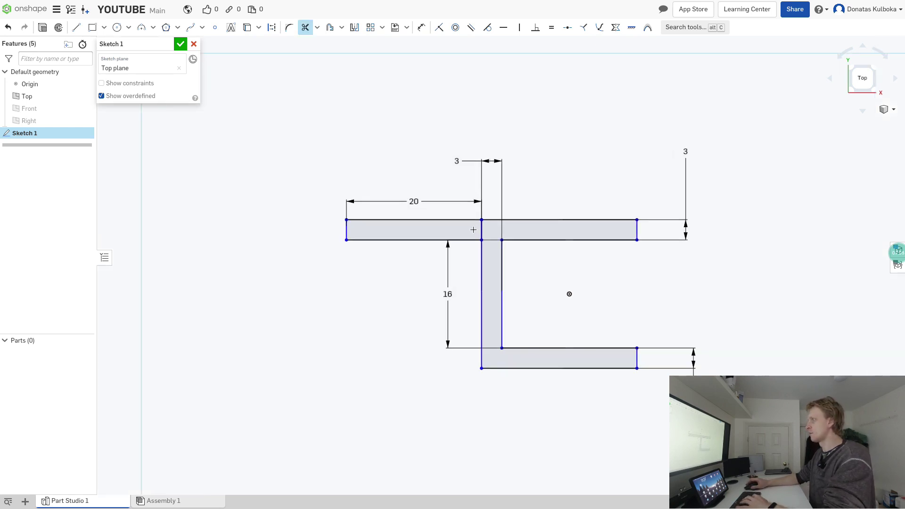
pyautogui.click(482, 230)
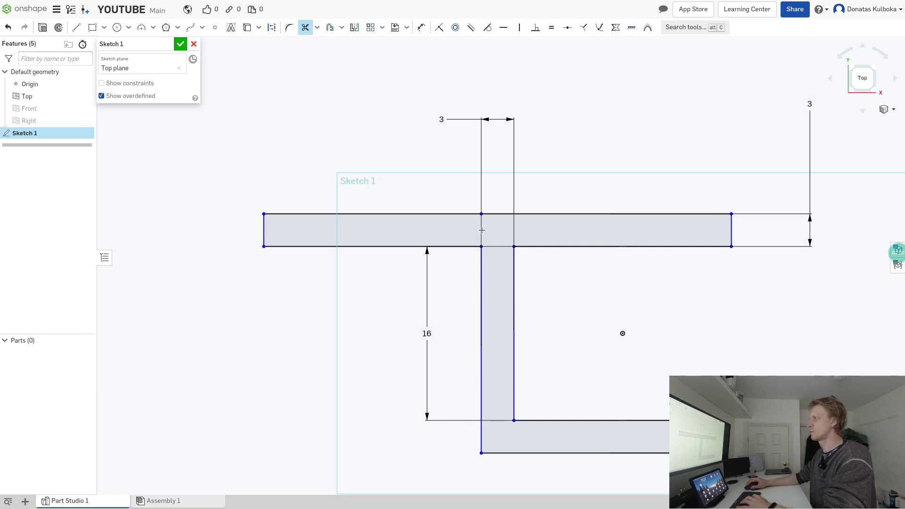
pyautogui.press('Escape')
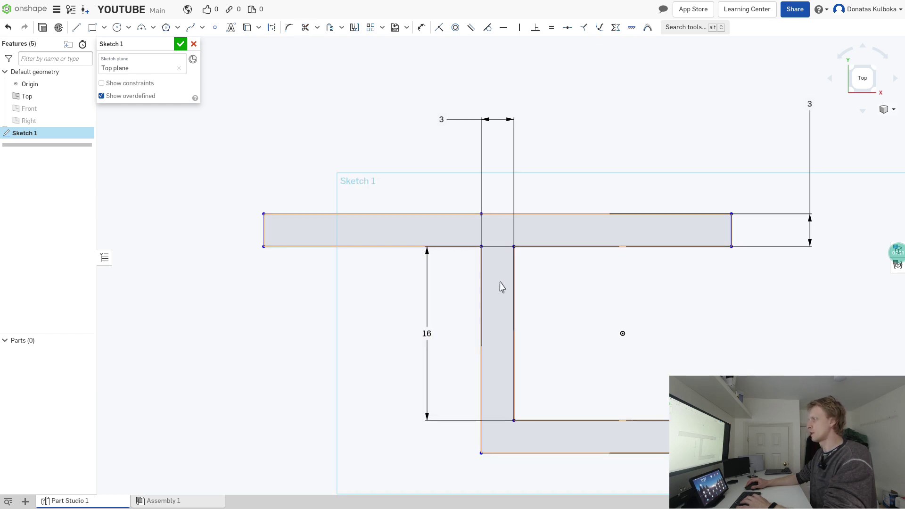
# Step: Dimension the upper arm's left extension as 15 mm from the profile's outer vertical edge
pyautogui.moveTo(404, 359)
pyautogui.mouseDown(button='right')
pyautogui.moveTo(388, 329)
pyautogui.moveTo(388, 285)
pyautogui.mouseUp(button='right')
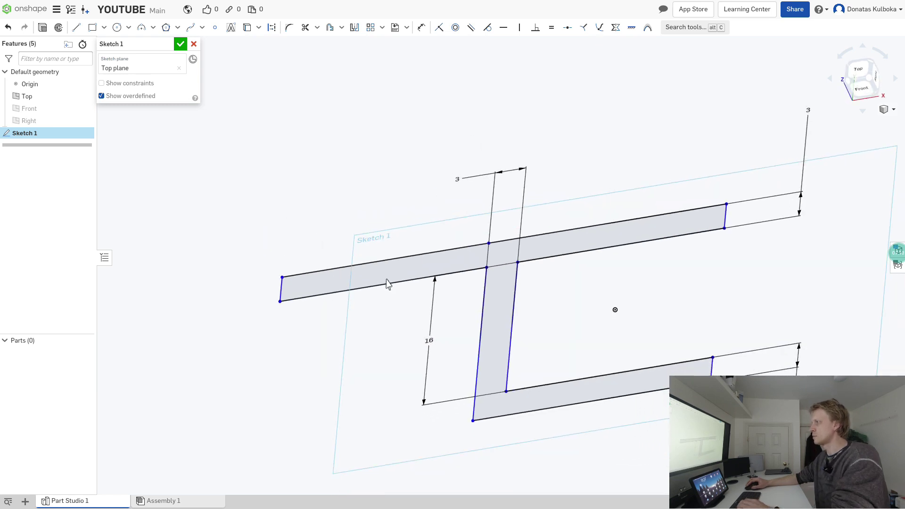
pyautogui.press('n')
pyautogui.press('d')
pyautogui.click(351, 208)
pyautogui.click(362, 200)
pyautogui.write('15')
pyautogui.press('Return')
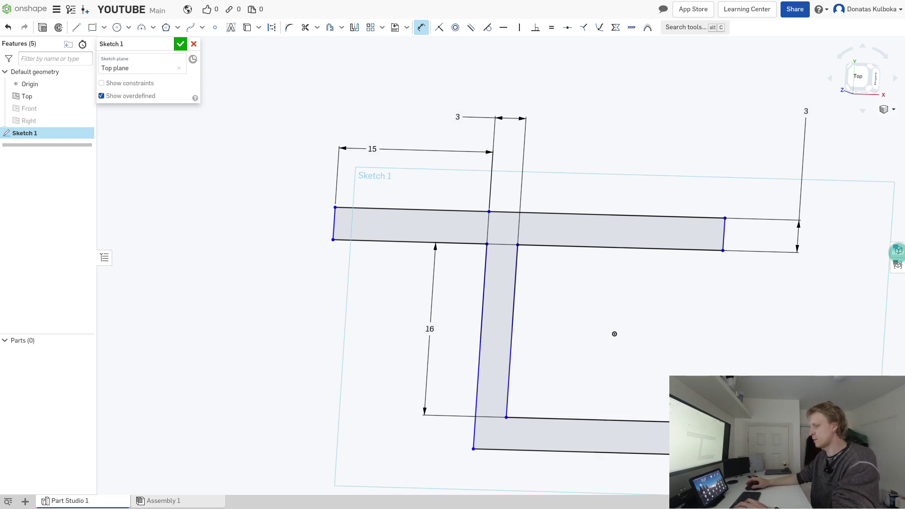
pyautogui.press('n')
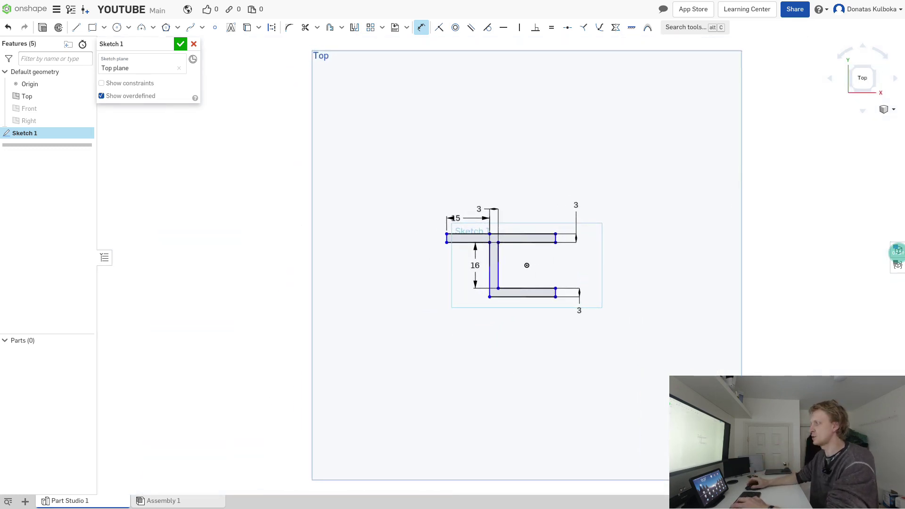
pyautogui.scroll(2, 551, 304)
pyautogui.scroll(6, 551, 304)
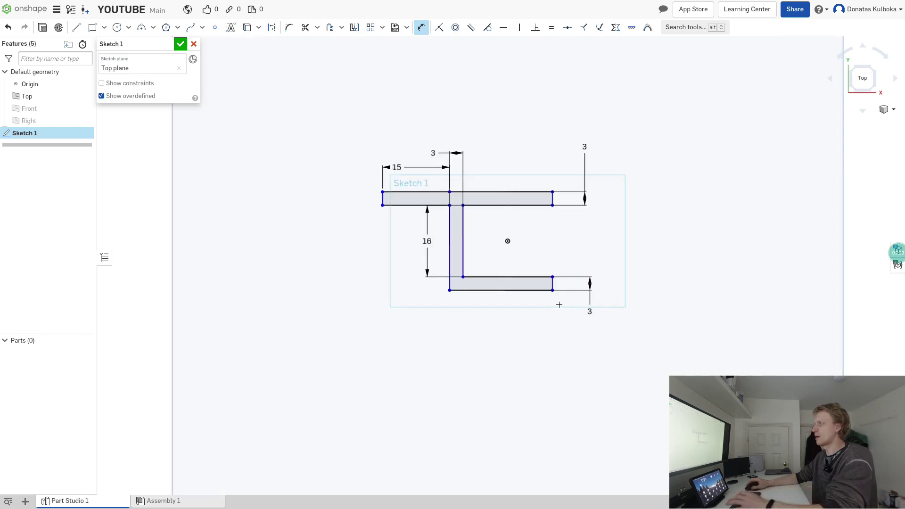
pyautogui.press('c')
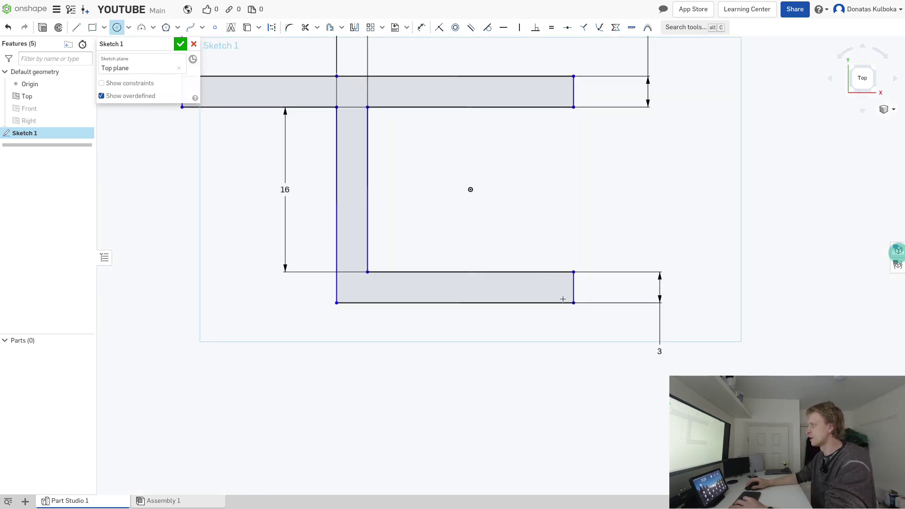
pyautogui.click(550, 303)
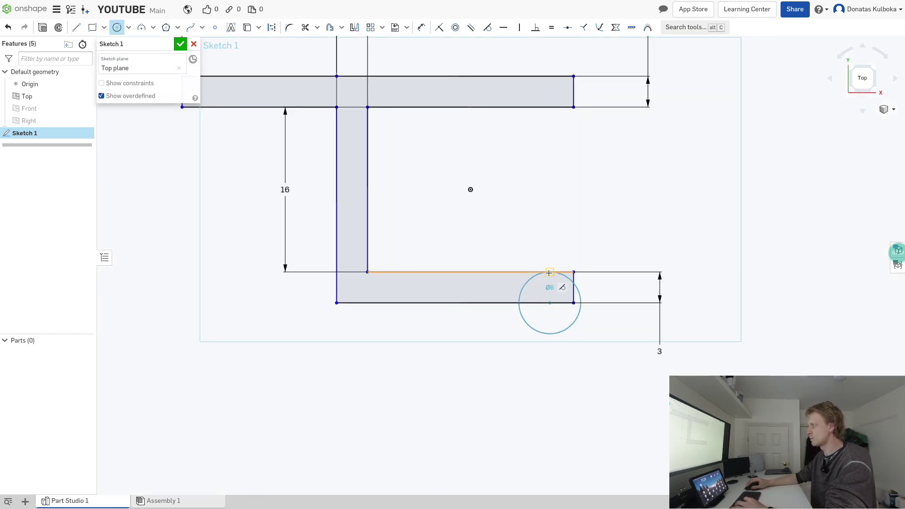
pyautogui.click(548, 272)
pyautogui.hotkey('ctrl', 'z')
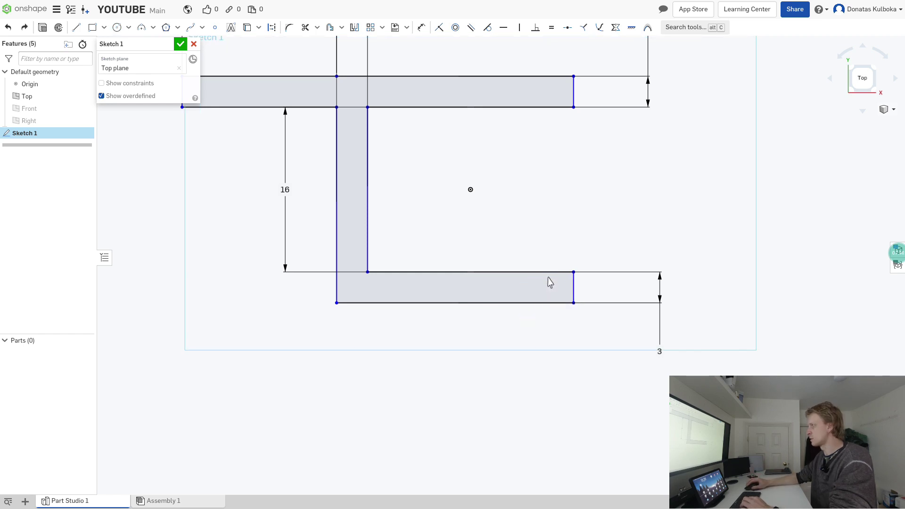
# Step: Draw a 6 mm diameter circle centered on the lower arm's bottom edge near its right end, touching the arm's top edge
pyautogui.click(554, 302)
pyautogui.press('Escape')
pyautogui.click(536, 302)
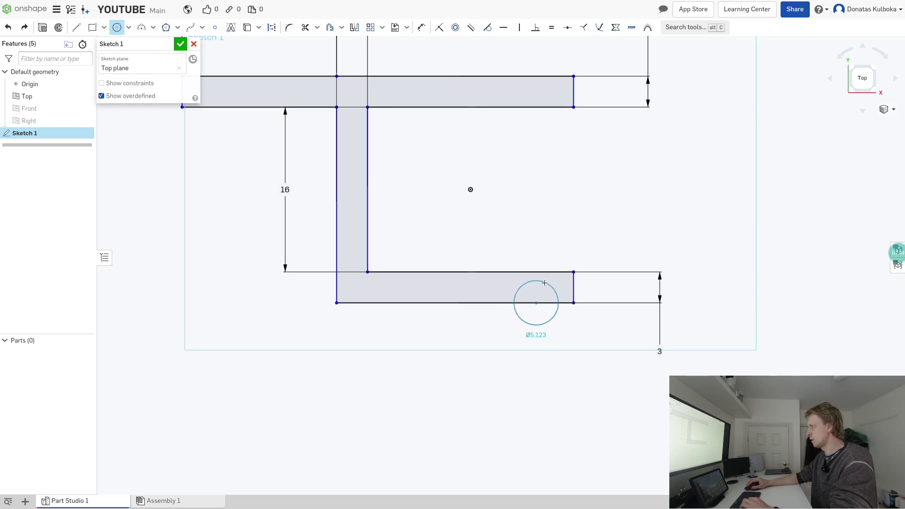
pyautogui.click(537, 273)
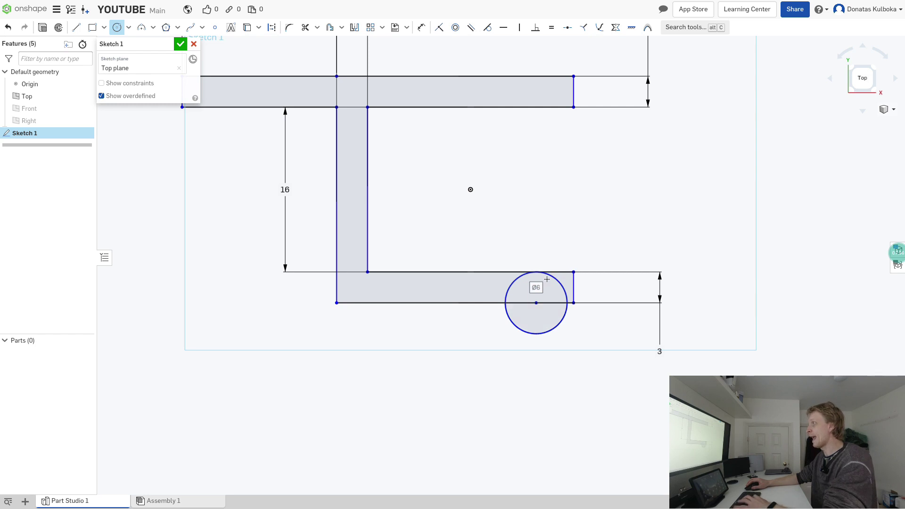
# Step: Trim the lower arm's end lines beyond the circle and the part of its bottom edge inside the circle
pyautogui.press('m')
pyautogui.click(566, 272)
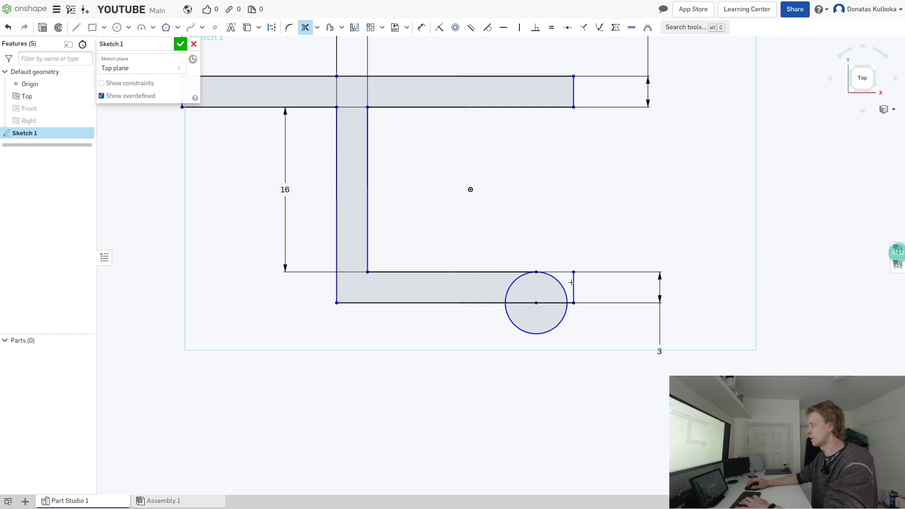
pyautogui.scroll(5, 572, 296)
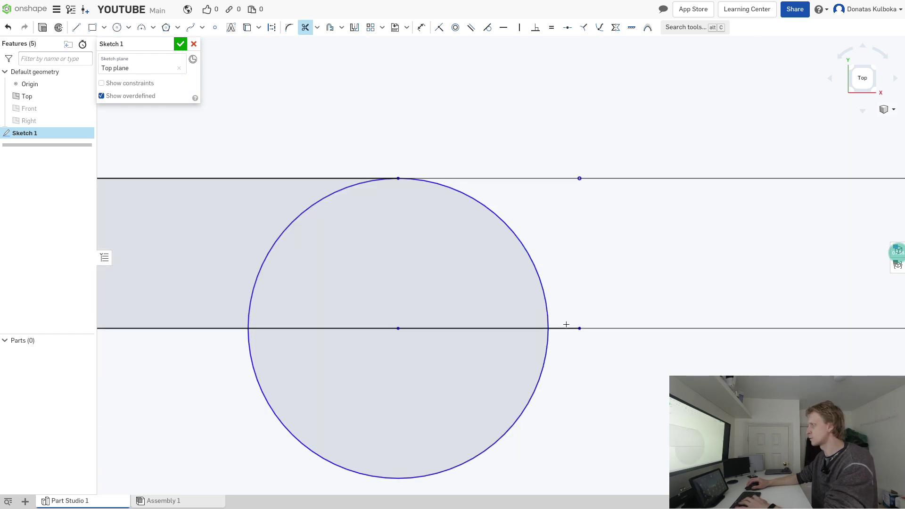
pyautogui.click(568, 327)
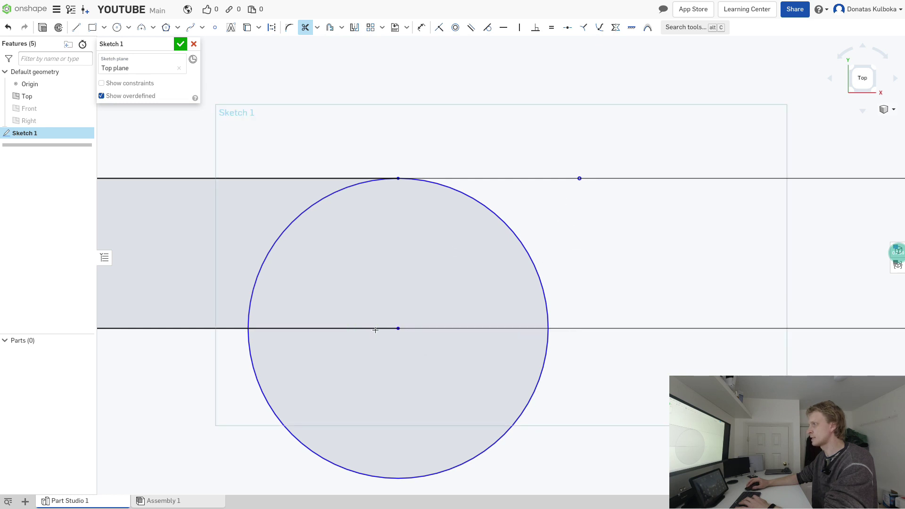
pyautogui.scroll(-6, 375, 329)
pyautogui.press('Escape')
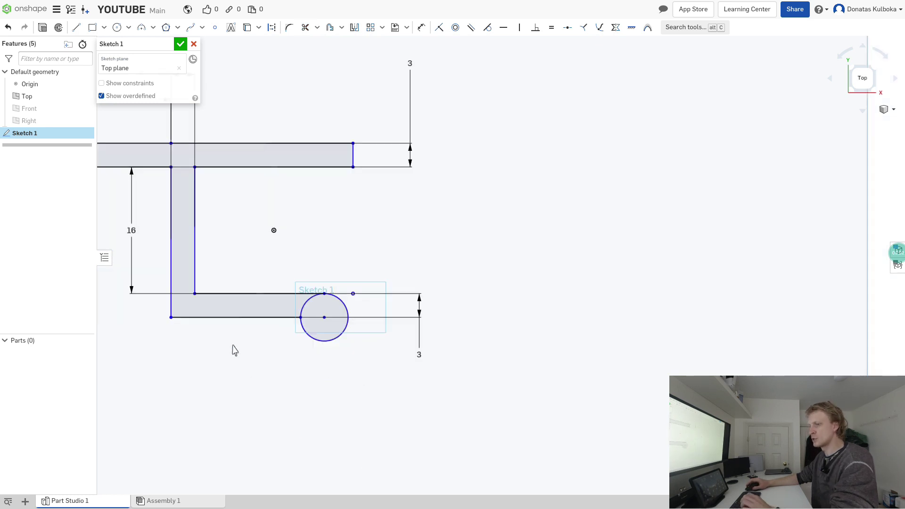
pyautogui.moveTo(269, 345)
pyautogui.mouseDown(button='middle')
pyautogui.moveTo(347, 336)
pyautogui.moveTo(495, 371)
pyautogui.moveTo(418, 358)
pyautogui.mouseUp(button='middle')
pyautogui.press('l')
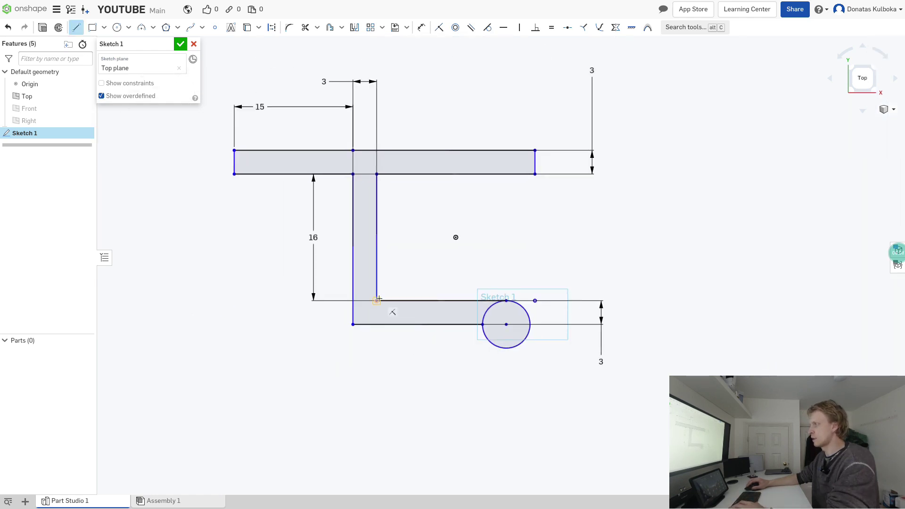
pyautogui.click(376, 324)
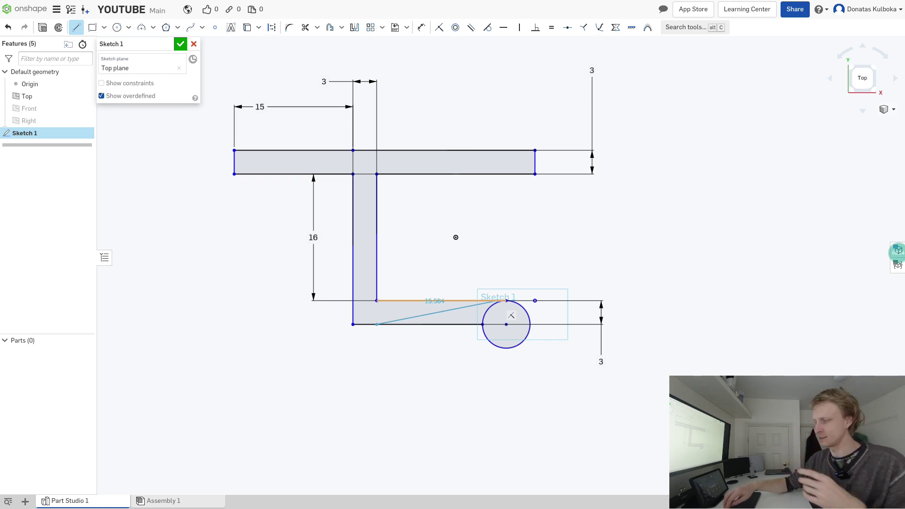
# Step: Return to the document list and reopen the YOUTUBE document
pyautogui.click(26, 8)
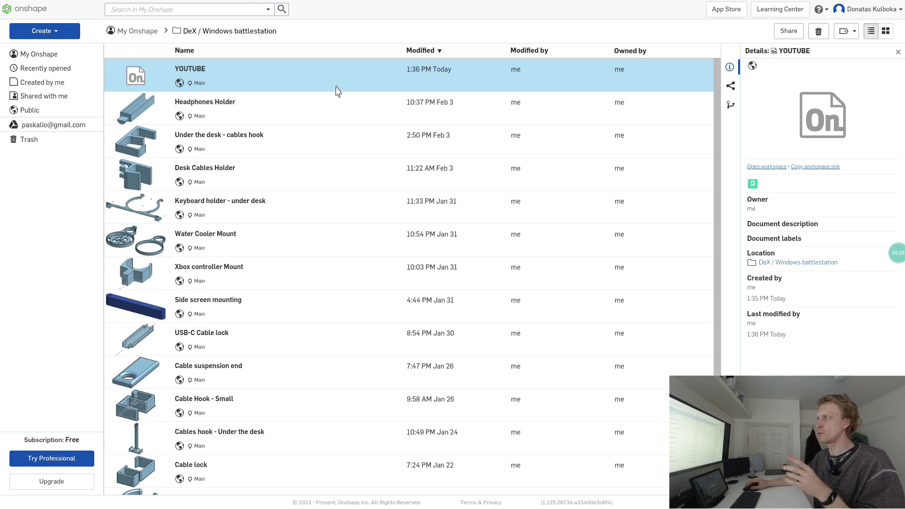
pyautogui.keyDown('ctrl'); pyautogui.click(338, 90); pyautogui.keyUp('ctrl')
pyautogui.doubleClick(338, 90)
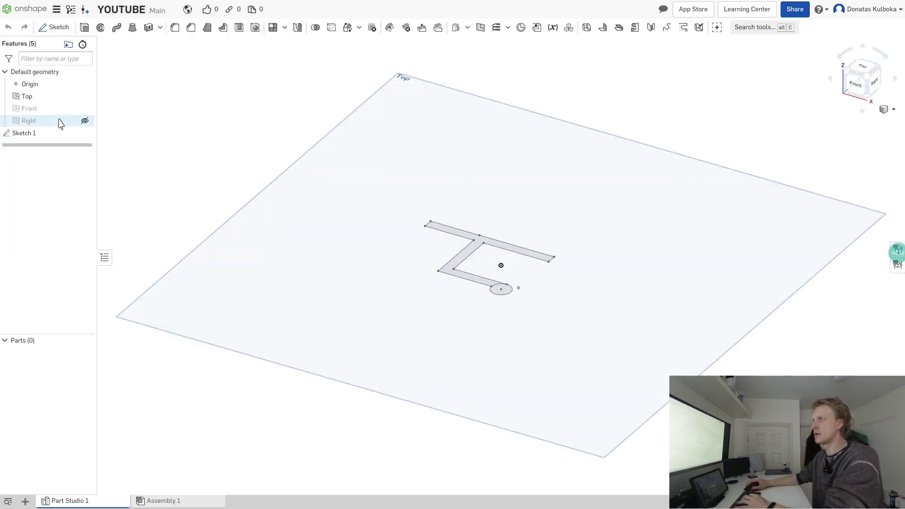
# Step: Open Sketch 1 for editing and view it normal to the sketch plane
pyautogui.rightClick(54, 133)
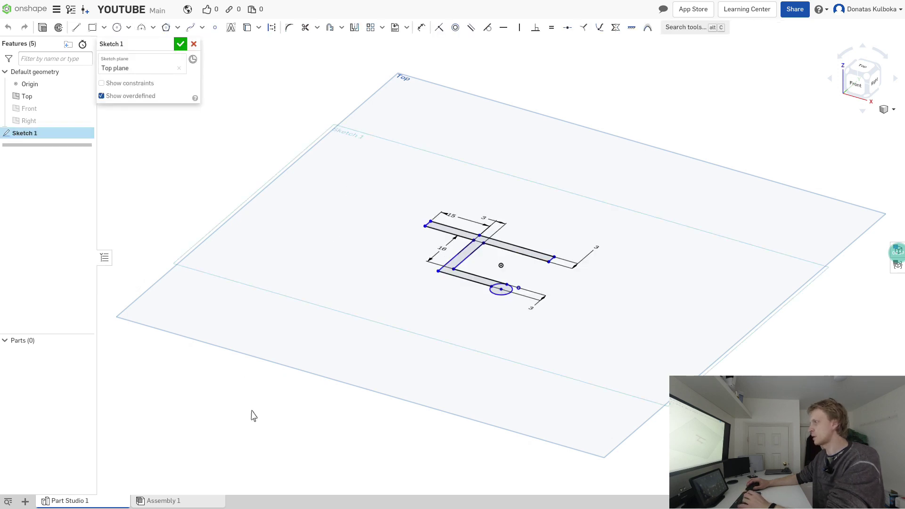
pyautogui.press('w')
pyautogui.moveTo(333, 162)
pyautogui.mouseDown()
pyautogui.moveTo(691, 378)
pyautogui.moveTo(559, 324)
pyautogui.moveTo(603, 342)
pyautogui.mouseUp()
pyautogui.press('f')
pyautogui.press('n')
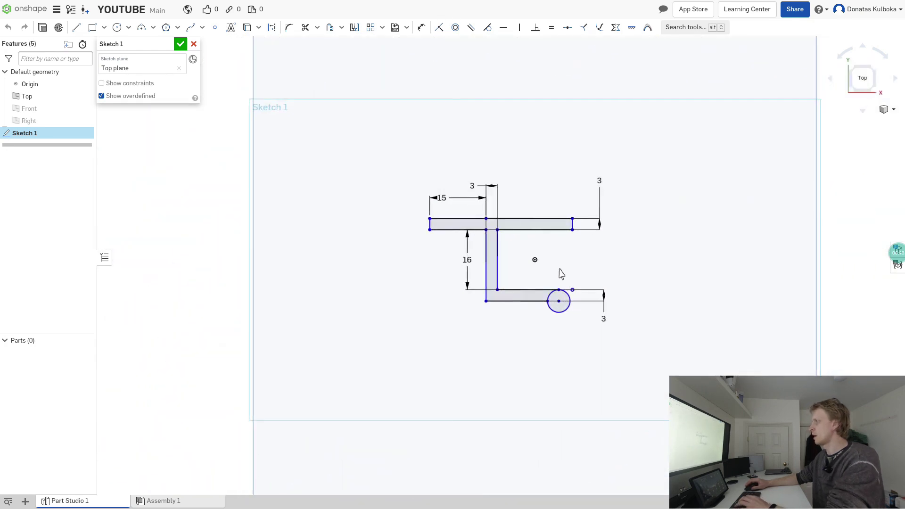
pyautogui.scroll(3, 560, 273)
pyautogui.press('l')
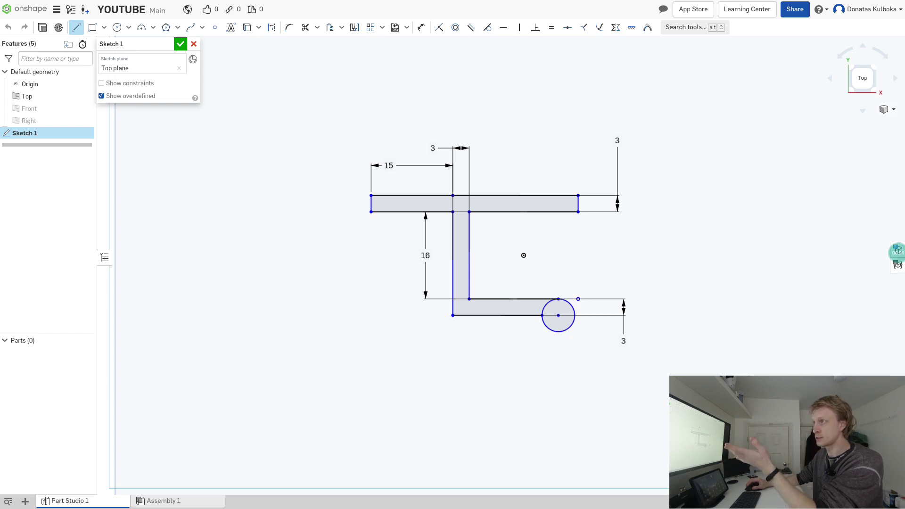
pyautogui.click(399, 340)
pyautogui.press('Escape')
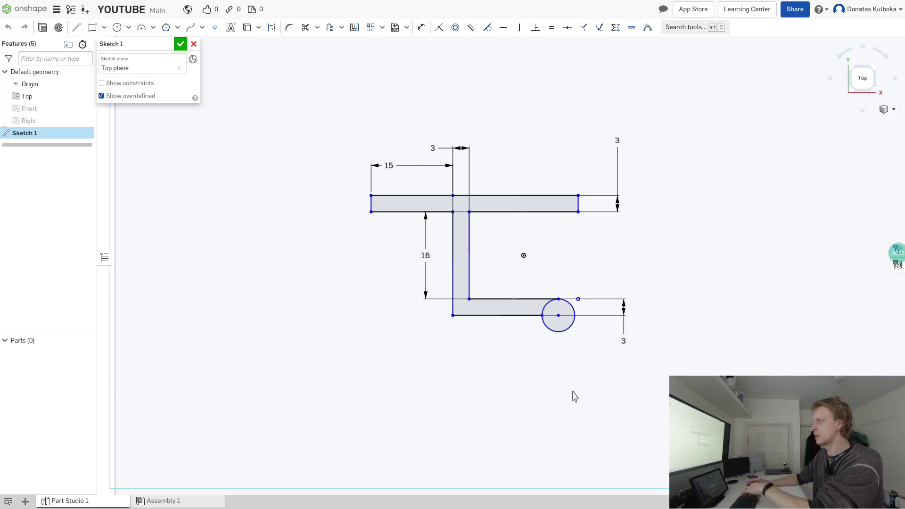
pyautogui.press('u')
pyautogui.click(495, 315)
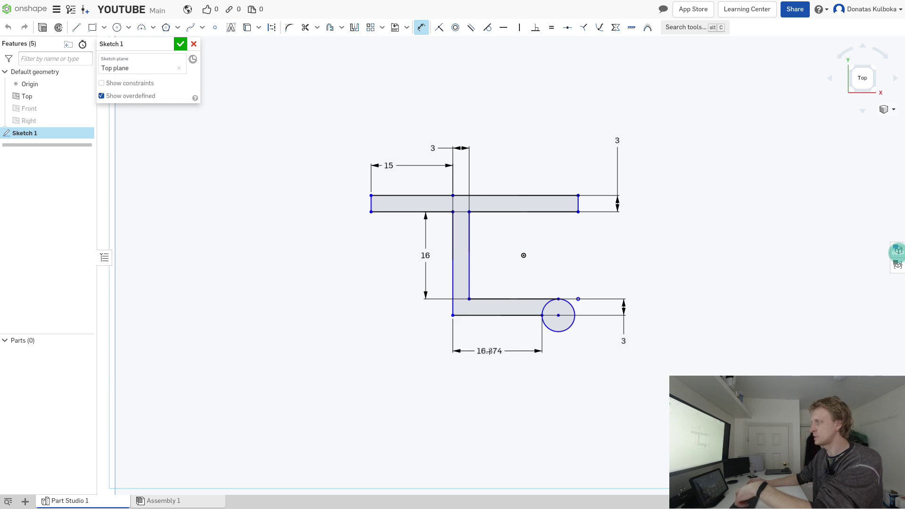
pyautogui.press('Escape')
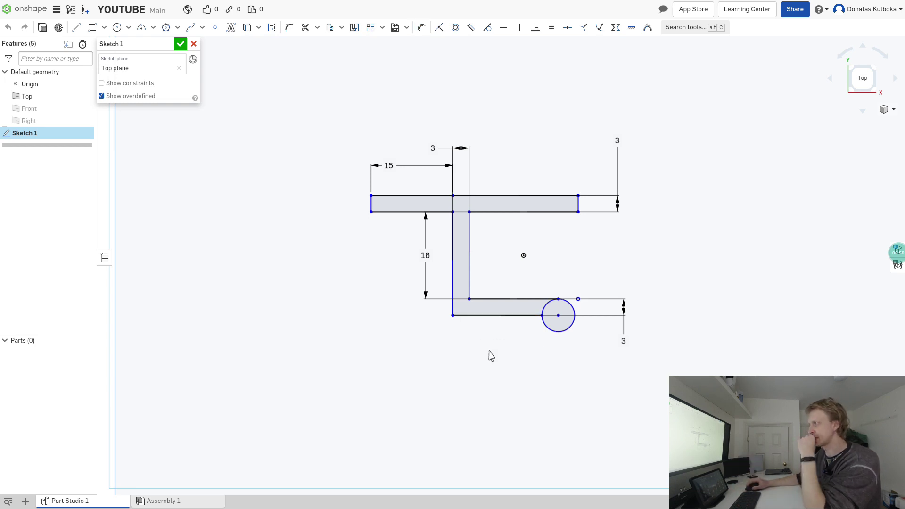
# Step: Trim away the top edge of the lower arm in Sketch 1
pyautogui.scroll(1, 518, 307)
pyautogui.press('m')
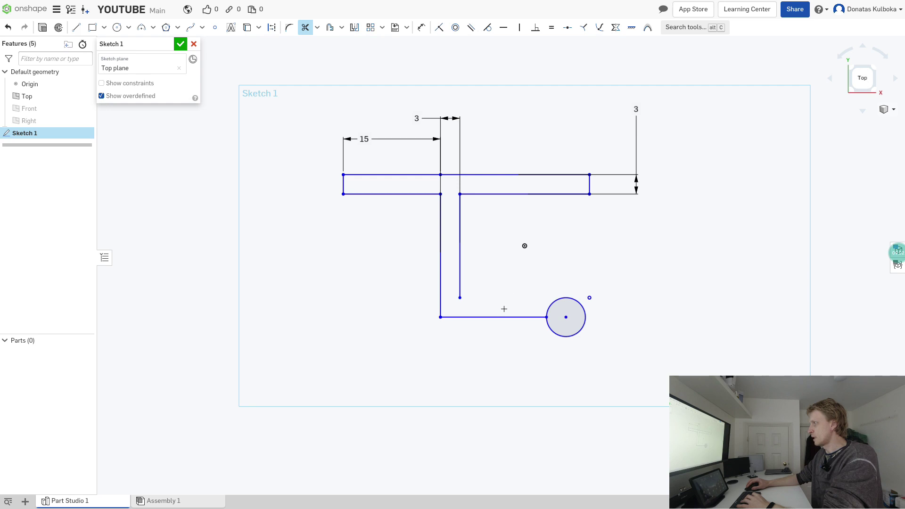
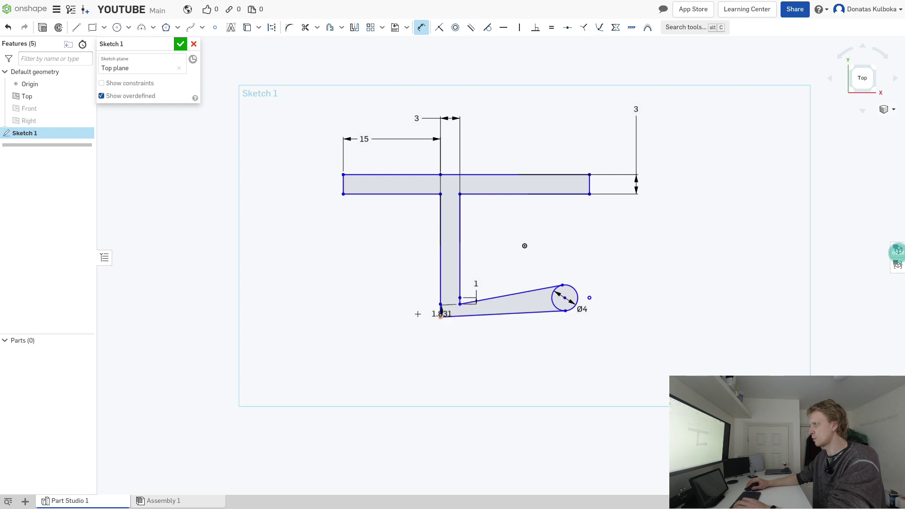
# Step: Dimension the sloped arm's thickness as 3 mm between its inner corner and its lower edge
pyautogui.click(399, 357)
pyautogui.press('Return')
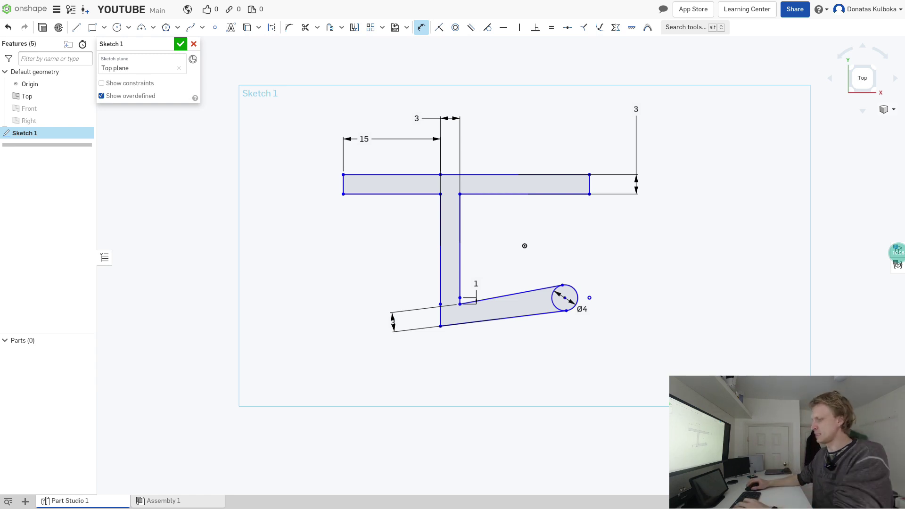
pyautogui.press('Escape')
# Step: Dimension the vertical distance from the upper bar's bottom edge to the top tangent point of the arm's end circle as 15 mm
pyautogui.press('d')
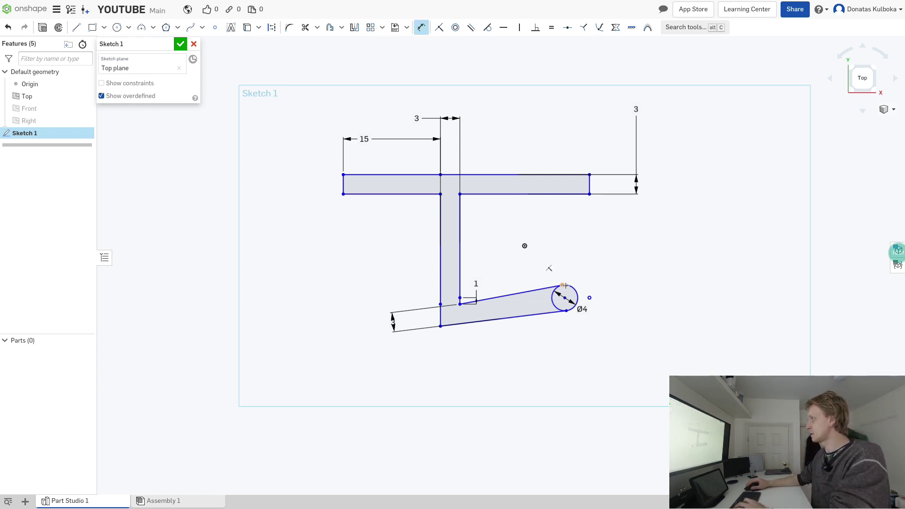
pyautogui.click(554, 194)
pyautogui.click(562, 286)
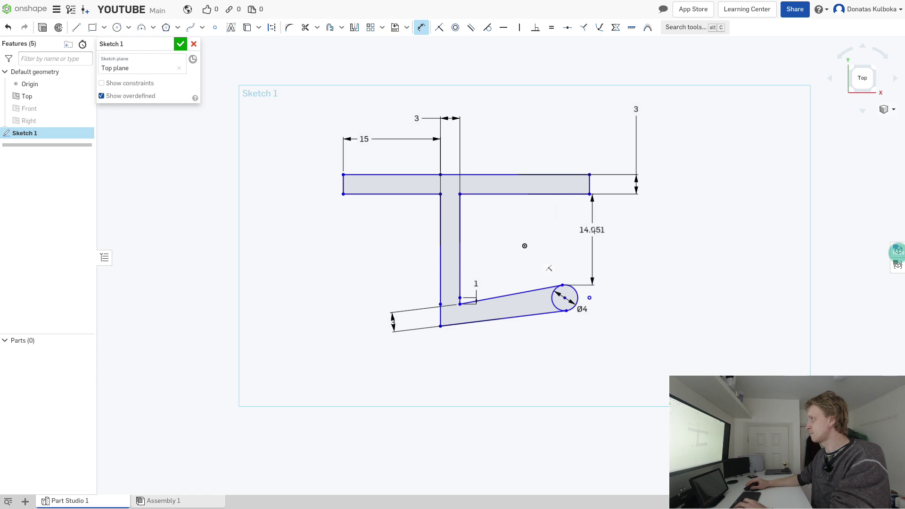
pyautogui.click(603, 240)
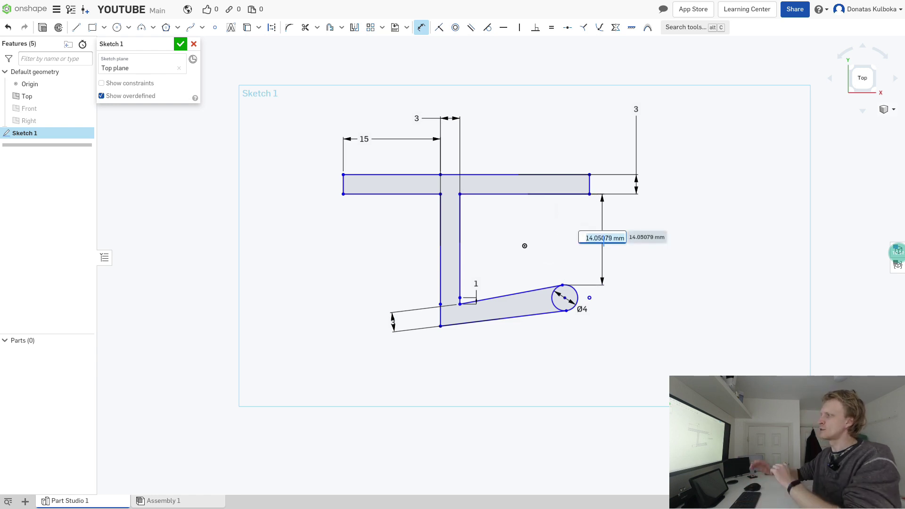
pyautogui.write('15')
pyautogui.press('Return')
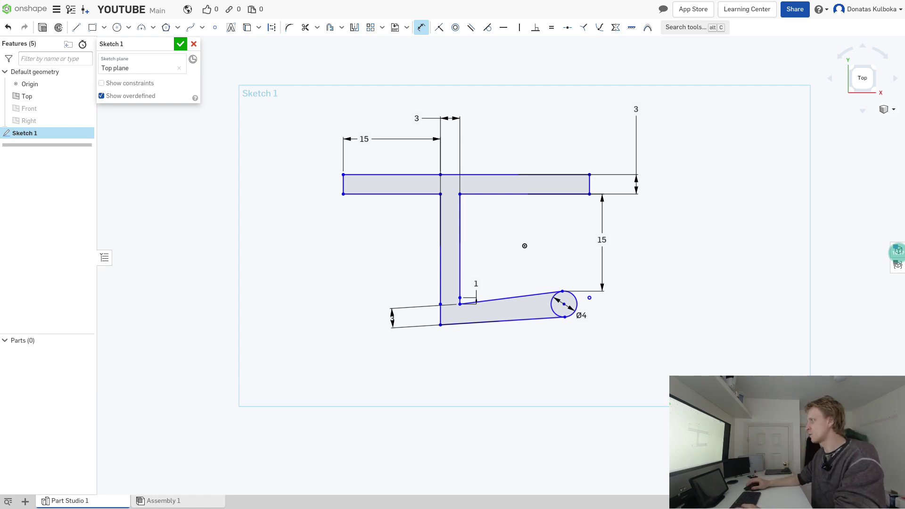
pyautogui.press('Escape')
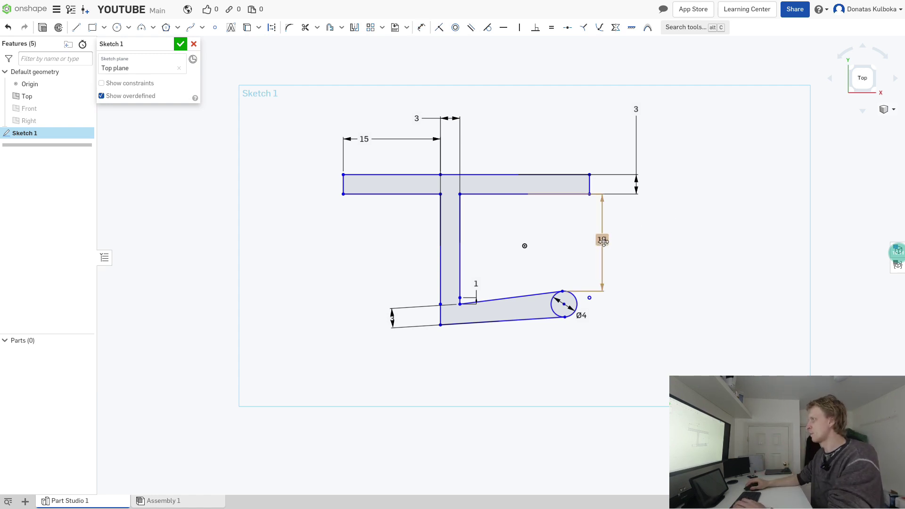
# Step: Set the vertical distance between the upper bar and the arm's end circle to 14 mm
pyautogui.doubleClick(602, 241)
pyautogui.write('14')
pyautogui.press('Return')
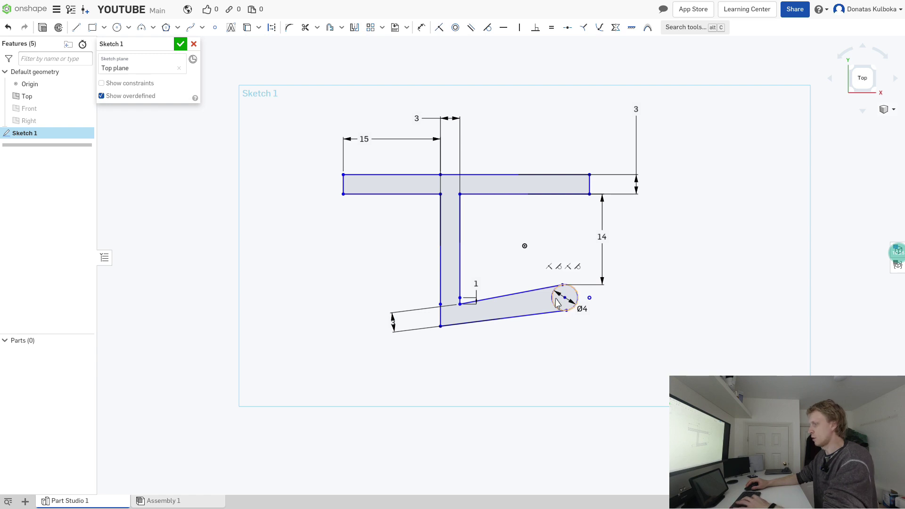
# Step: Trim the part of the end circle inside the sloped arm and finish Sketch 1
pyautogui.press('m')
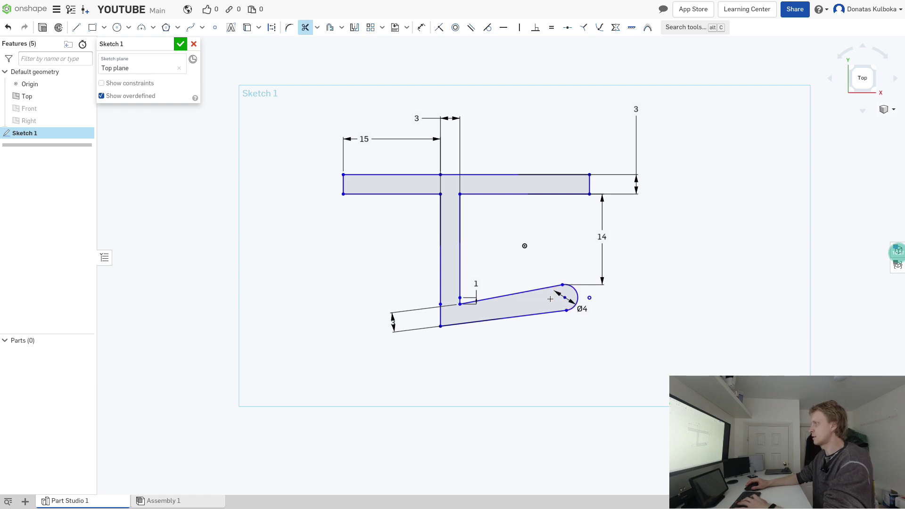
pyautogui.press('Escape')
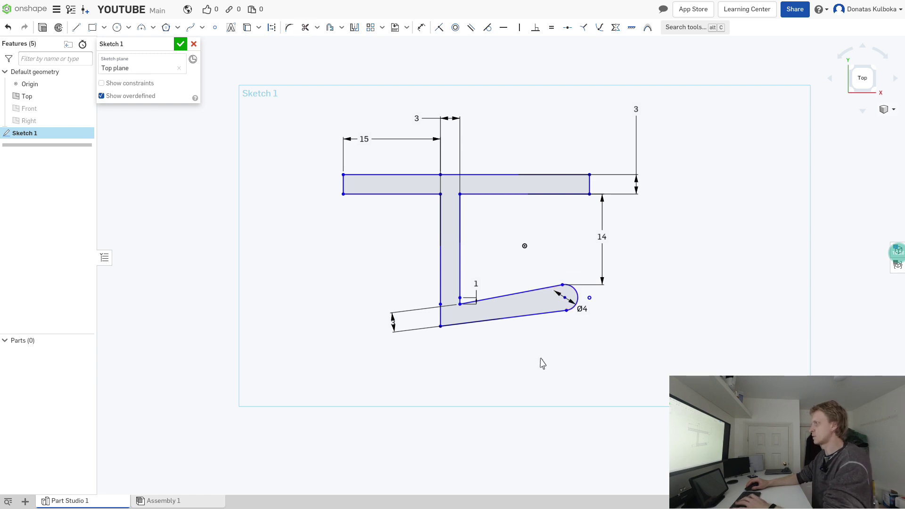
pyautogui.click(180, 44)
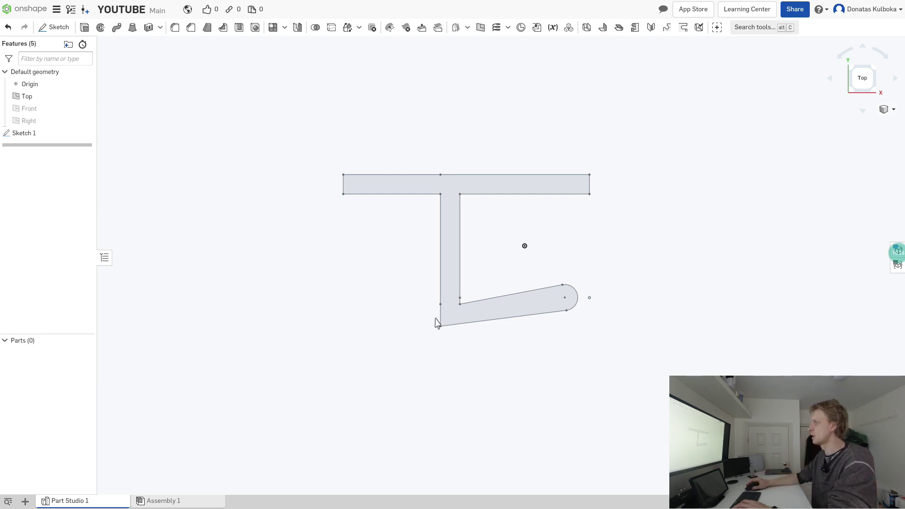
# Step: Extrude the Sketch 1 profile as a new solid with a blind depth of 20 mm
pyautogui.moveTo(438, 324); pyautogui.dragTo(417, 314, button='right')
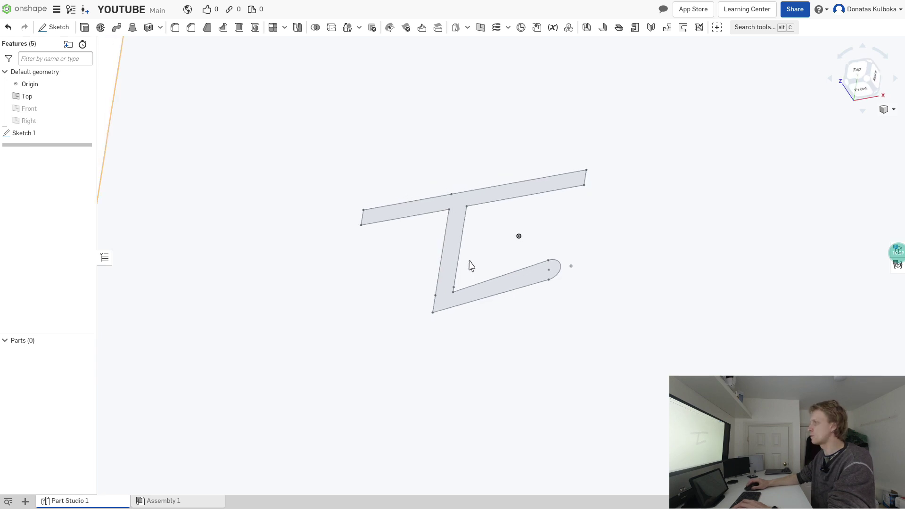
pyautogui.click(456, 206)
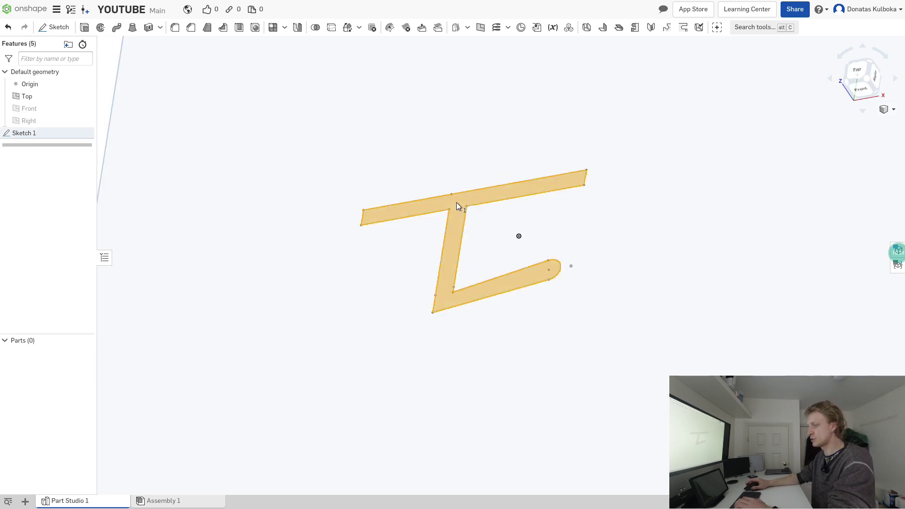
pyautogui.hotkey('shift', 'e')
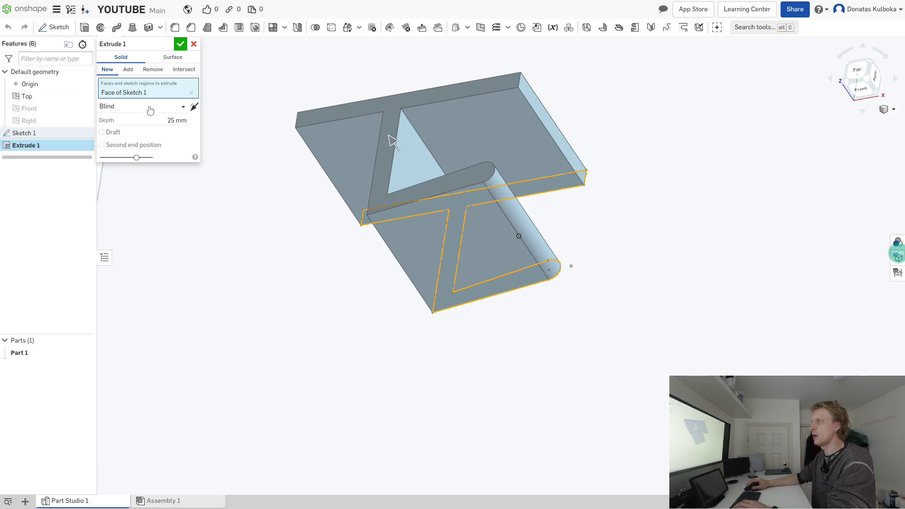
pyautogui.click(161, 119)
pyautogui.write('20')
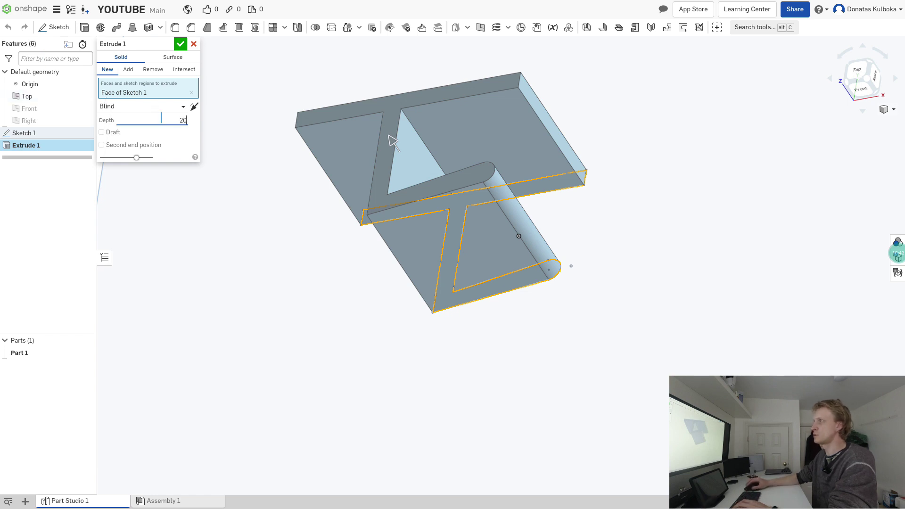
pyautogui.press('Return')
# Step: Start a new sketch on the large outer face of the upper bar and view it normal to the face
pyautogui.moveTo(289, 225); pyautogui.dragTo(740, 182, button='right')
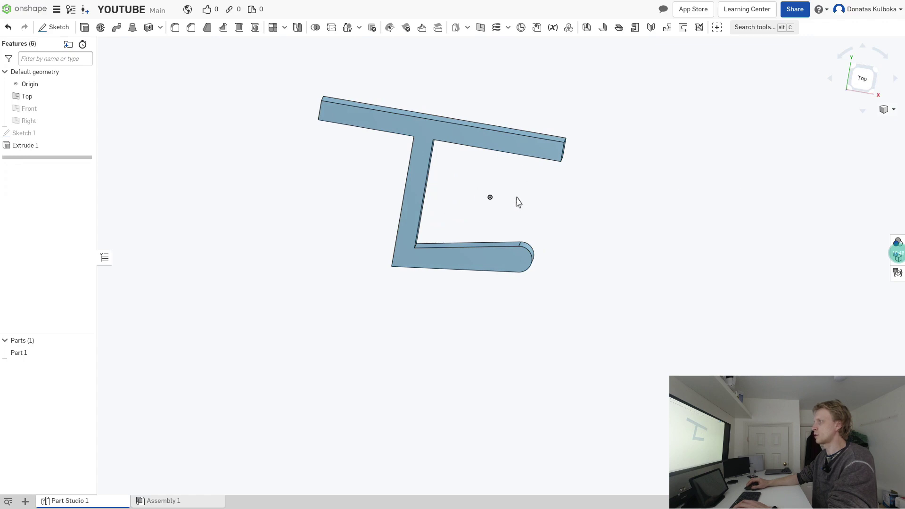
pyautogui.moveTo(329, 103); pyautogui.dragTo(379, 144, button='right')
pyautogui.click(378, 141)
pyautogui.rightClick(378, 140)
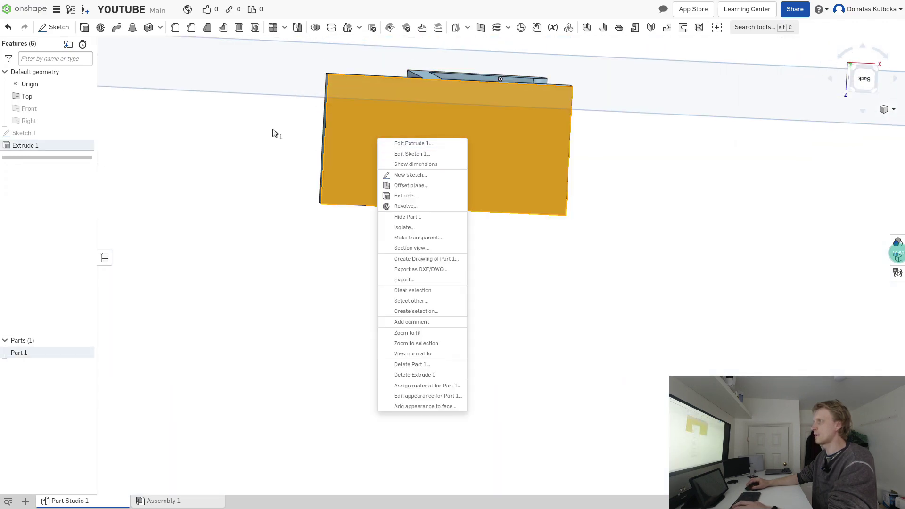
pyautogui.click(279, 134)
pyautogui.click(369, 127)
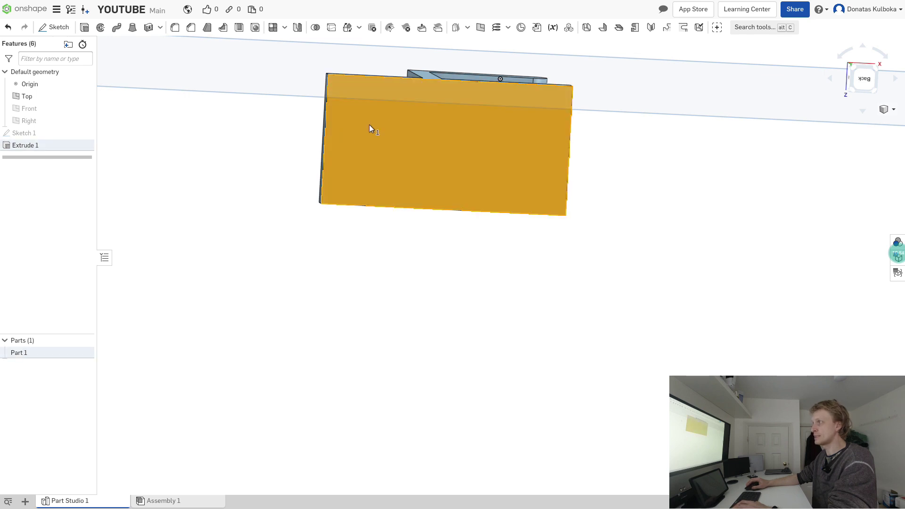
pyautogui.rightClick(370, 135)
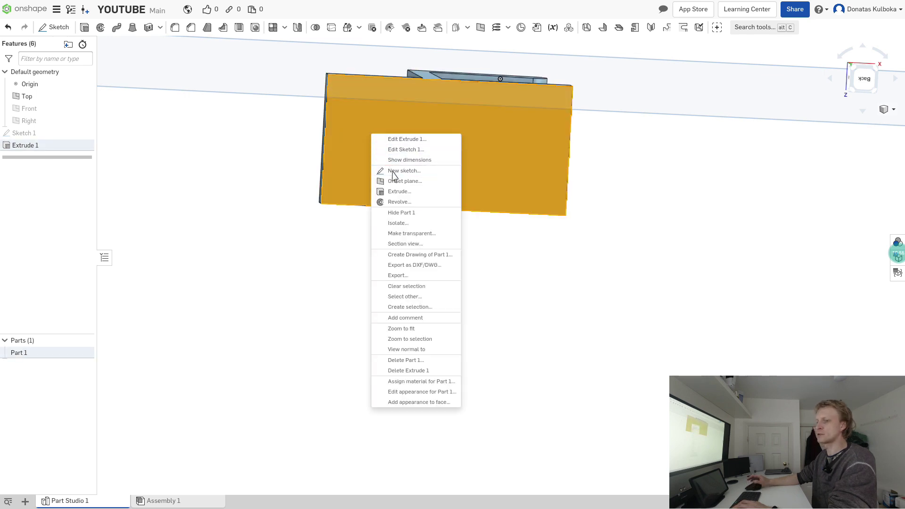
pyautogui.click(394, 171)
pyautogui.press('n')
pyautogui.scroll(-3, 400, 234)
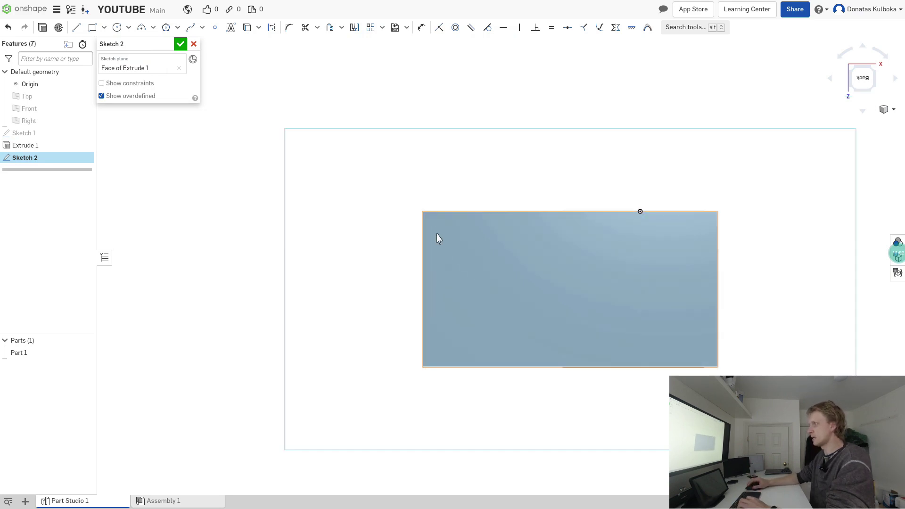
# Step: Draw two 6 mm diameter circles near the face's left edge, one by the upper corner and one by the lower corner
pyautogui.press('c')
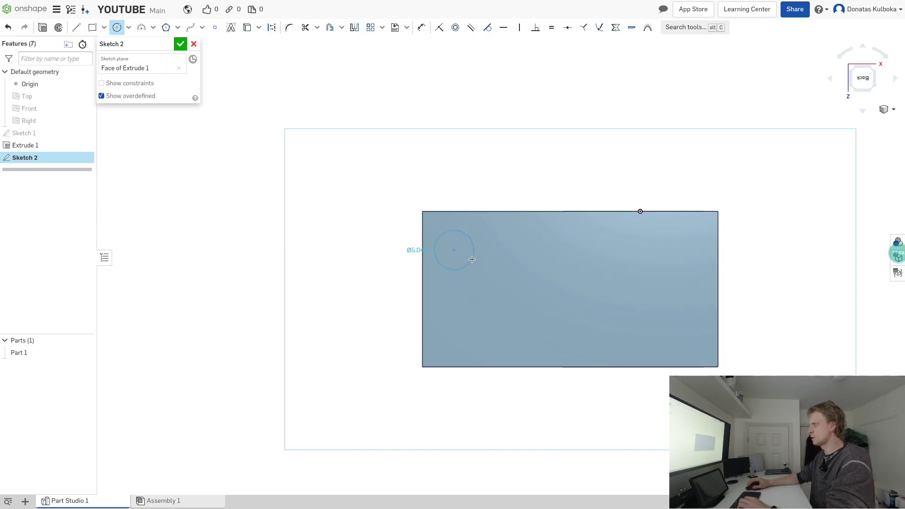
pyautogui.click(471, 259)
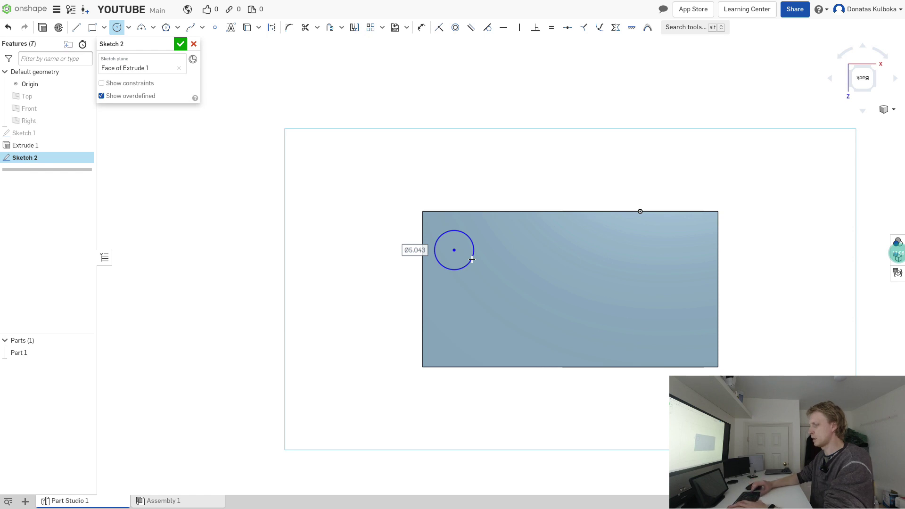
pyautogui.write('6')
pyautogui.press('Return')
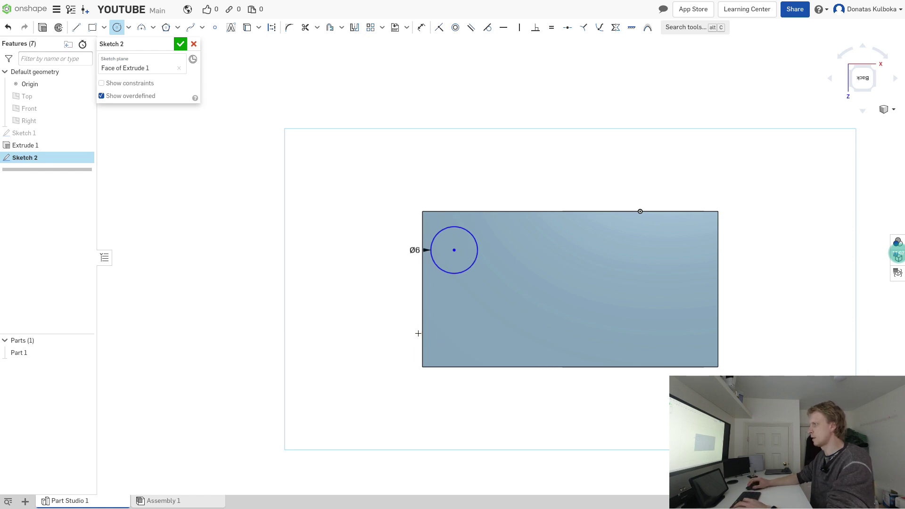
pyautogui.click(472, 325)
pyautogui.press('Escape')
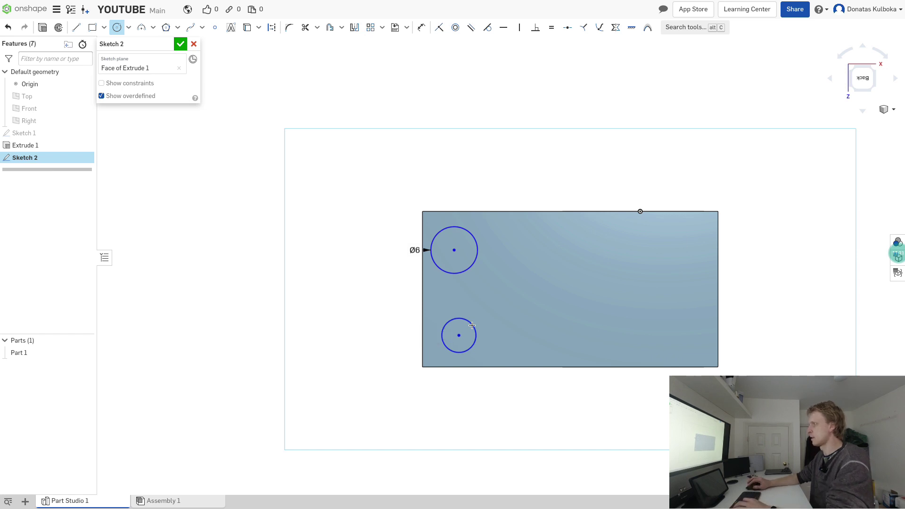
# Step: Dimension the lower circle's center 6 mm from the face's bottom edge
pyautogui.press('d')
pyautogui.click(458, 334)
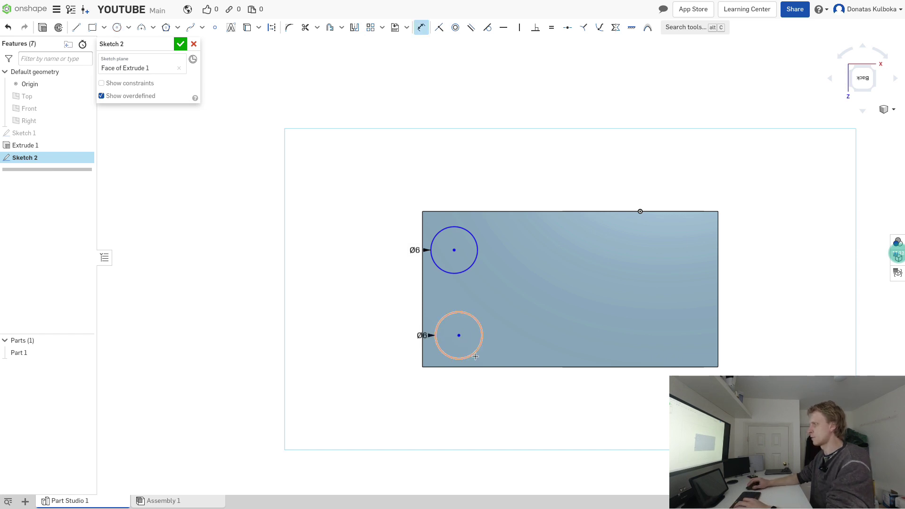
pyautogui.click(480, 366)
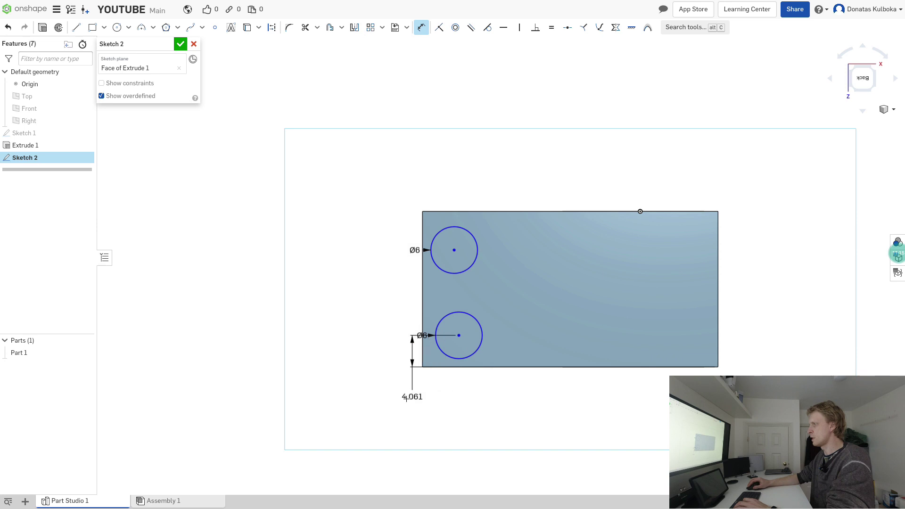
pyautogui.click(380, 403)
pyautogui.write('6')
pyautogui.press('Return')
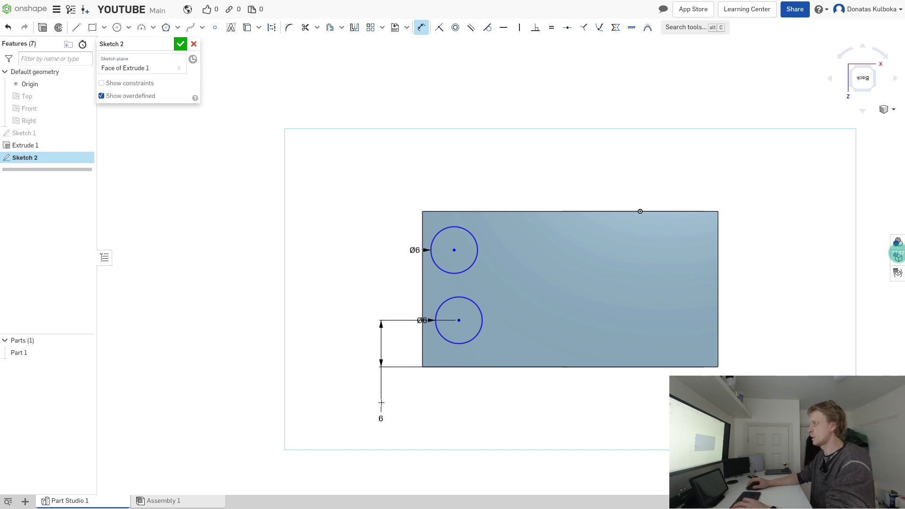
# Step: Dimension the upper circle's center 5 mm from the face's top edge
pyautogui.click(453, 249)
pyautogui.click(464, 211)
pyautogui.click(374, 186)
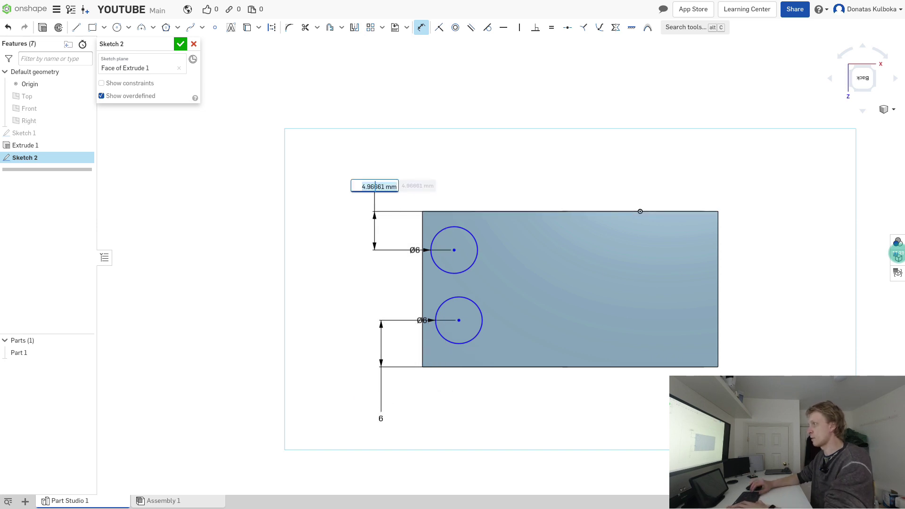
pyautogui.press('Return')
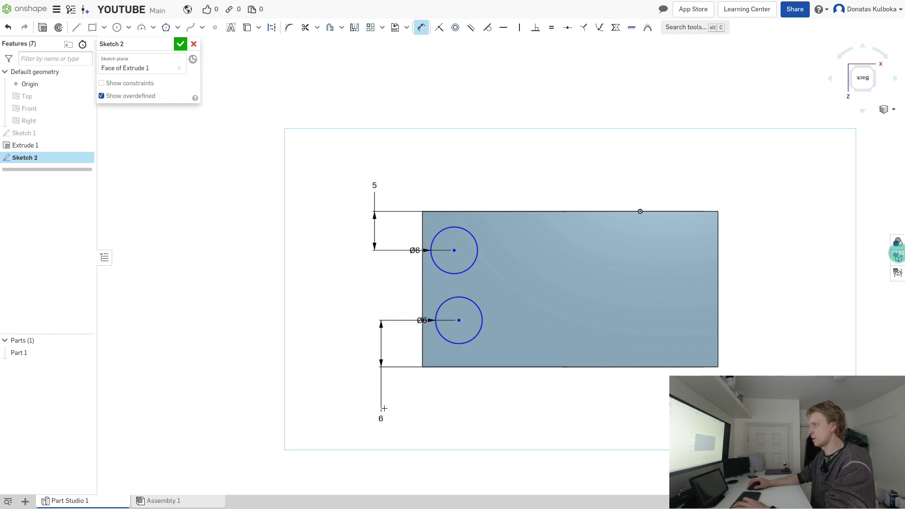
# Step: Set the lower circle's distance from the face's bottom edge to 5 mm
pyautogui.doubleClick(380, 418)
pyautogui.write('5')
pyautogui.press('Return')
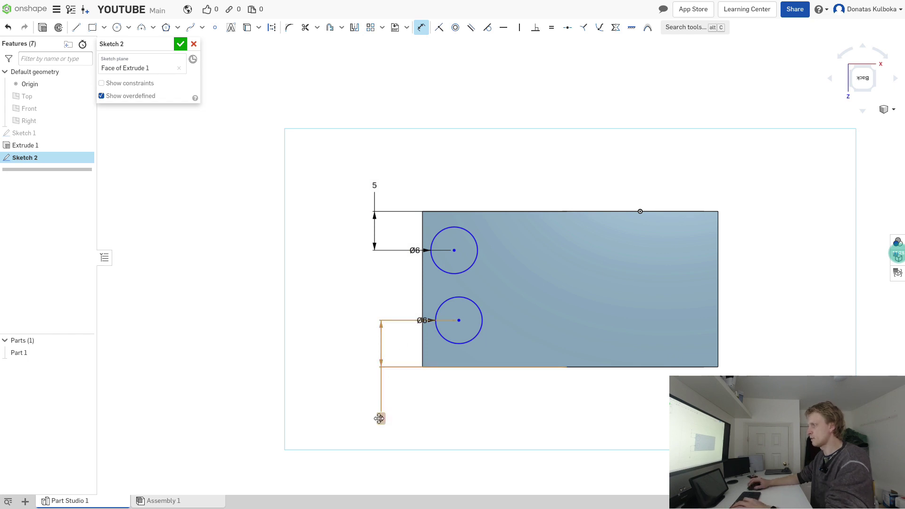
# Step: Dimension the upper circle's center 6 mm from the face's left edge
pyautogui.click(421, 227)
pyautogui.click(454, 250)
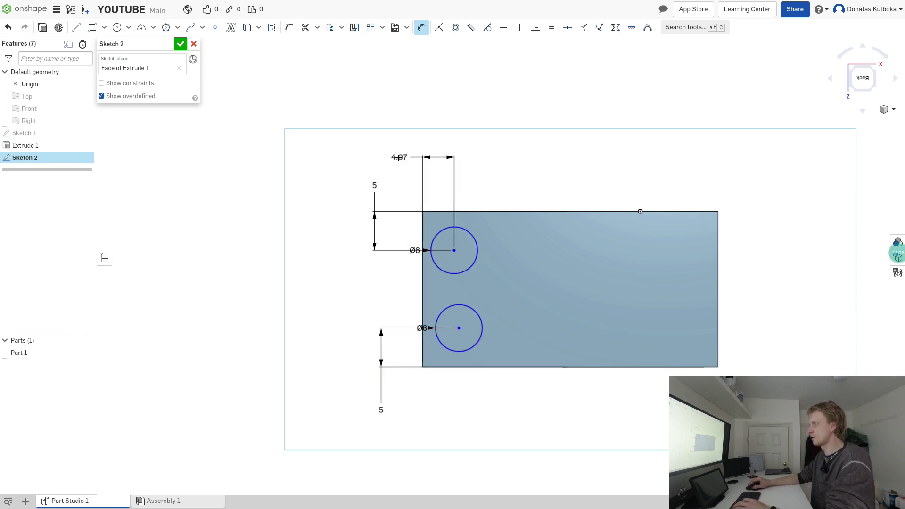
pyautogui.click(399, 157)
pyautogui.write('6')
pyautogui.press('Return')
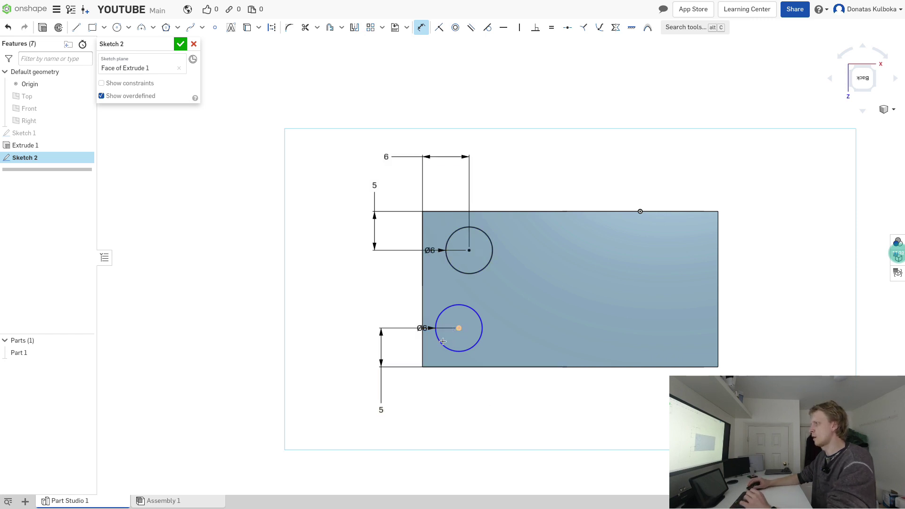
# Step: Dimension the lower circle's center 6 mm from the face's left edge
pyautogui.click(425, 353)
pyautogui.click(458, 328)
pyautogui.click(410, 406)
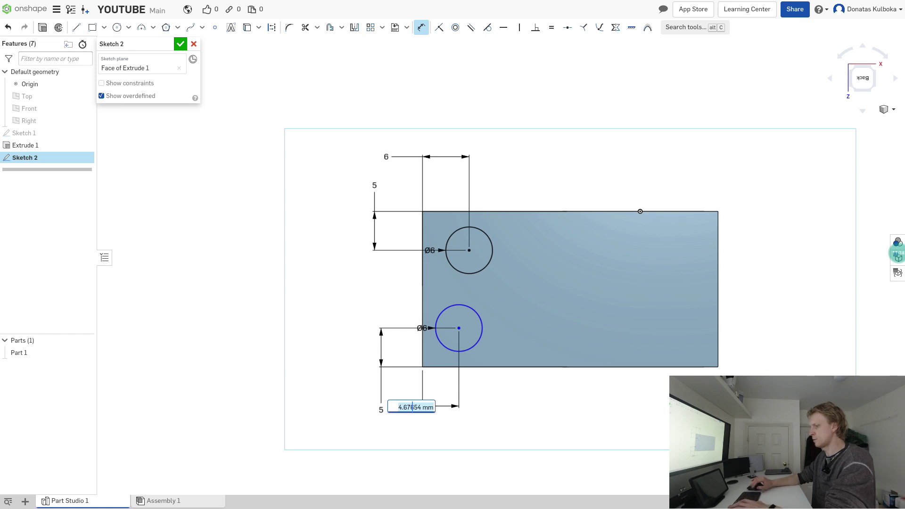
pyautogui.write('6')
pyautogui.press('Return')
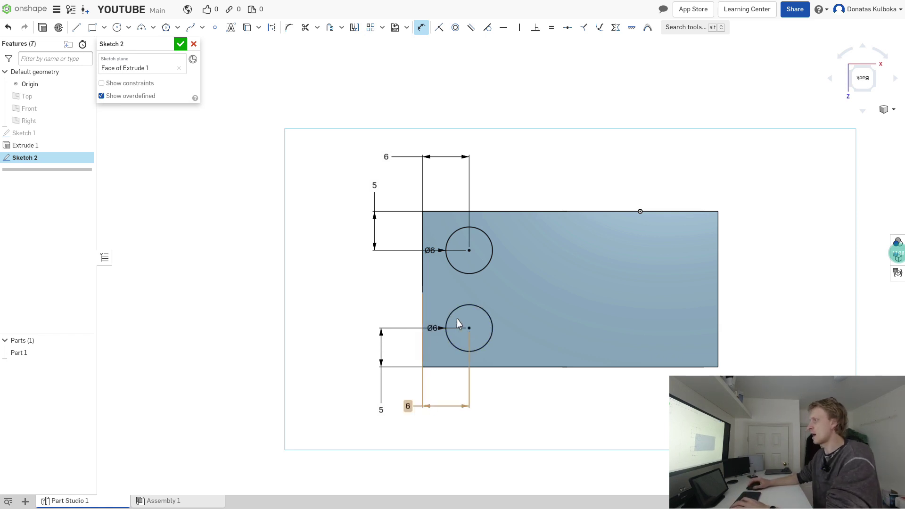
# Step: Sketch a 10 mm by 4 mm center-point rectangle centered on the face's left edge, level with the upper circle's center
pyautogui.press('g')
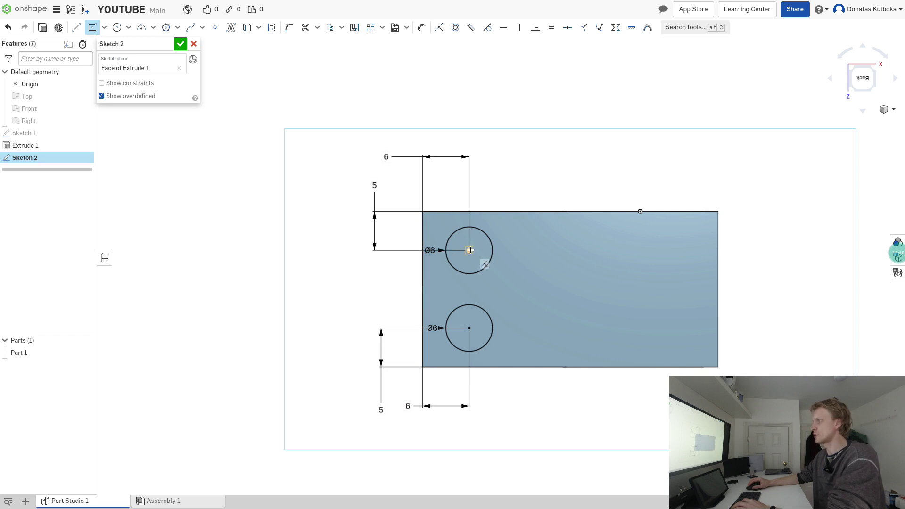
pyautogui.click(423, 250)
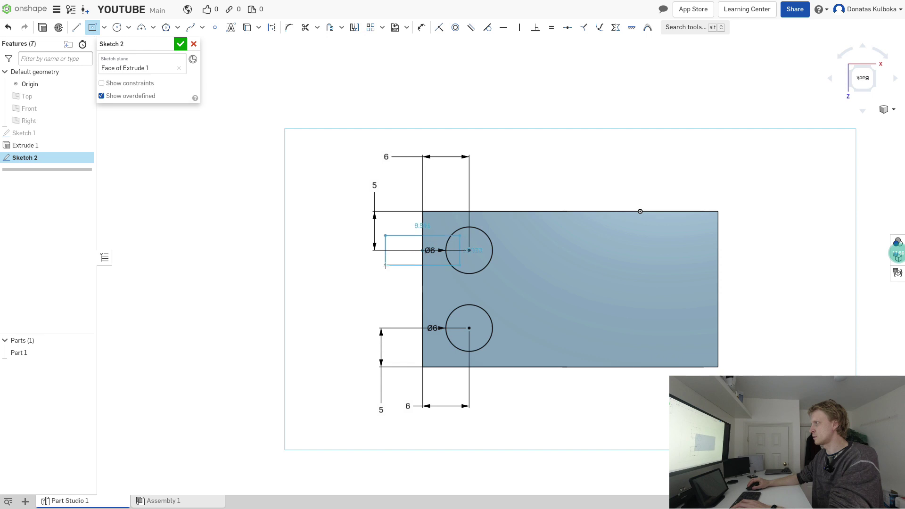
pyautogui.click(385, 265)
pyautogui.write('10')
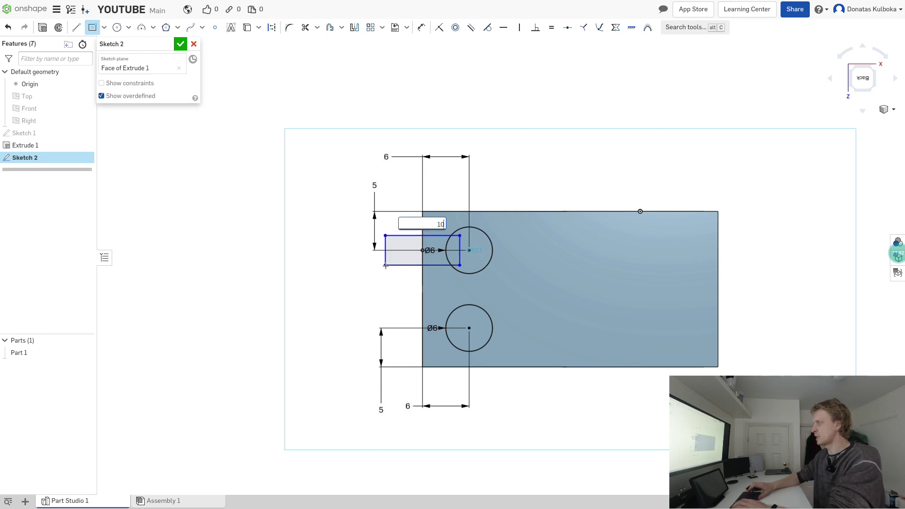
pyautogui.press('Tab')
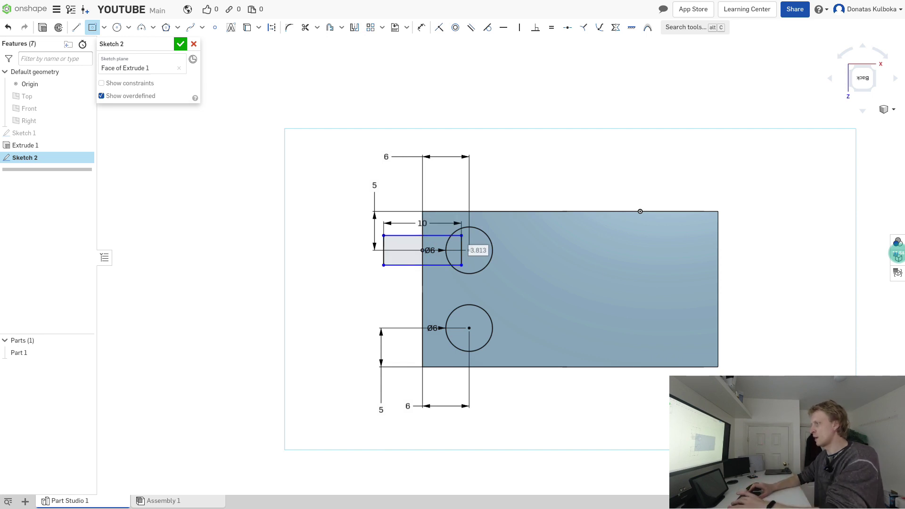
pyautogui.write('4')
pyautogui.press('Return')
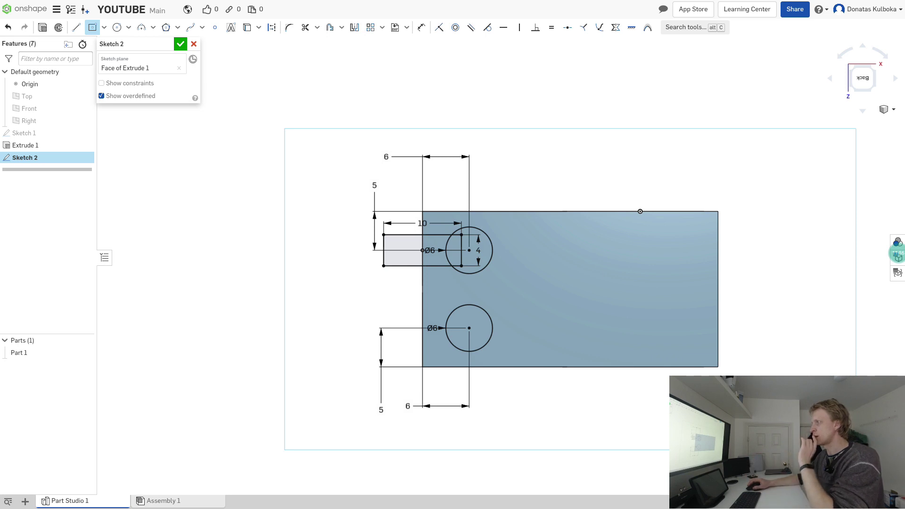
# Step: Set the upper rectangle's height to 3 mm
pyautogui.press('m')
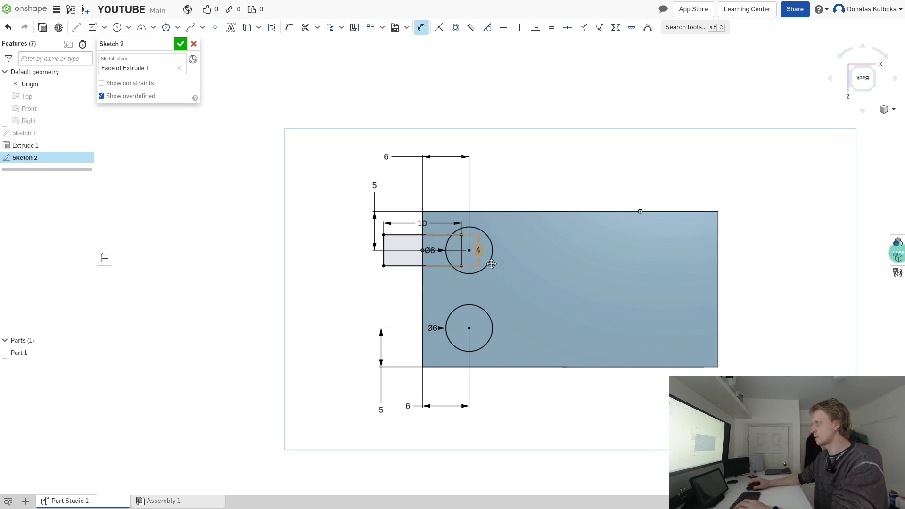
pyautogui.doubleClick(491, 264)
pyautogui.write('3')
pyautogui.press('Return')
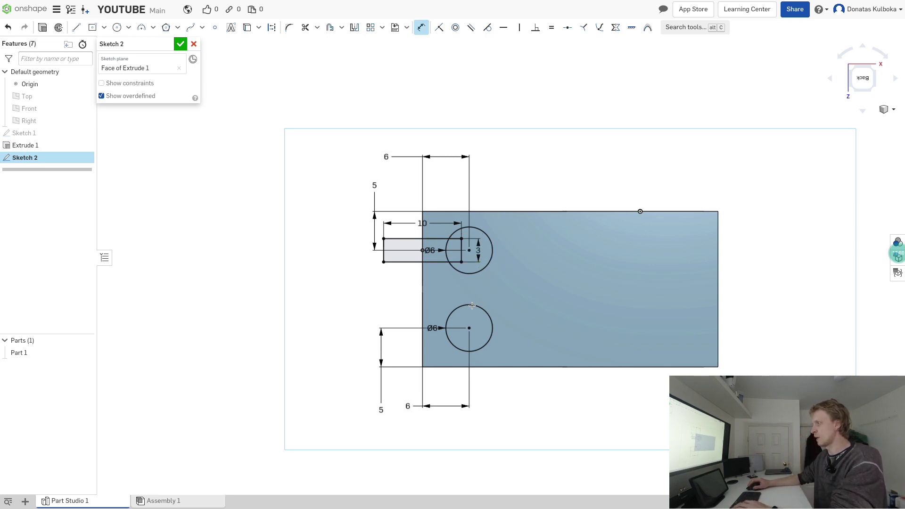
# Step: Sketch a center-point rectangle 1 mm wide and 3 mm high on the face's left edge, level with the lower circle's center
pyautogui.press('g')
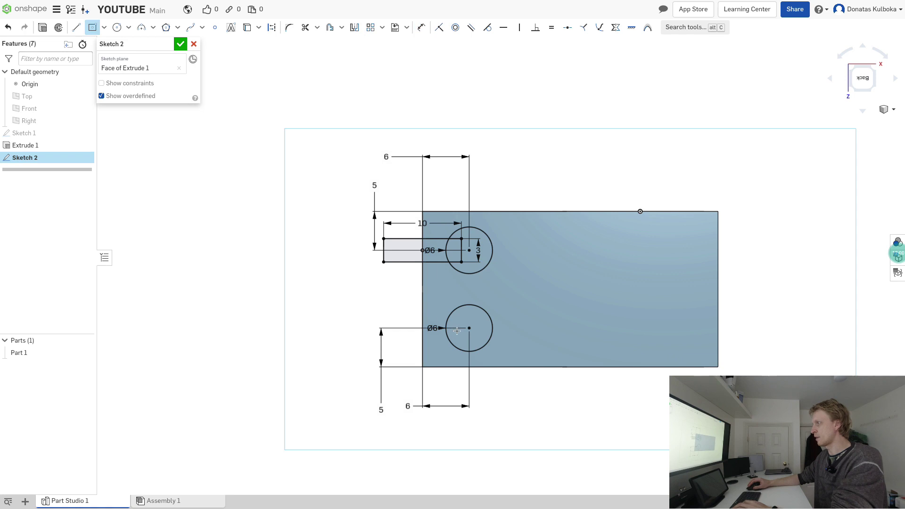
pyautogui.click(423, 328)
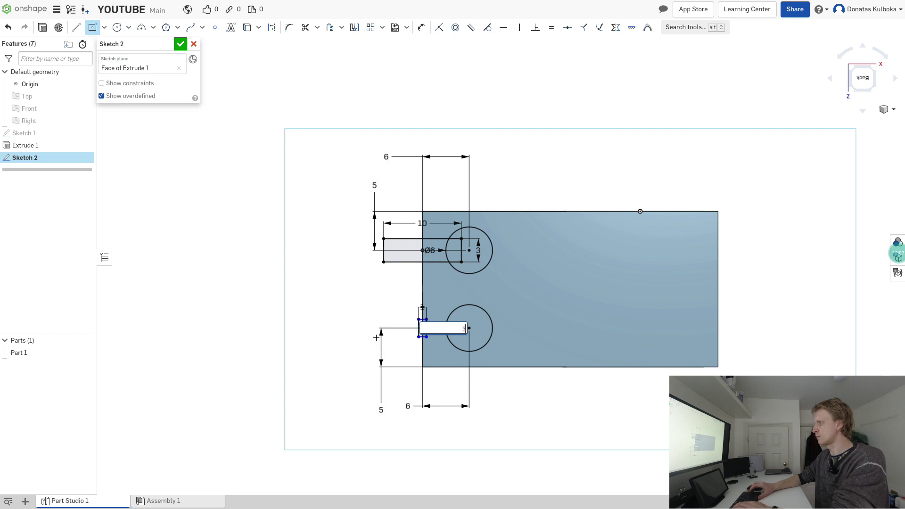
pyautogui.press('Return')
# Step: Set the lower rectangle's width to 10 mm and finish the sketch
pyautogui.scroll(5, 424, 307)
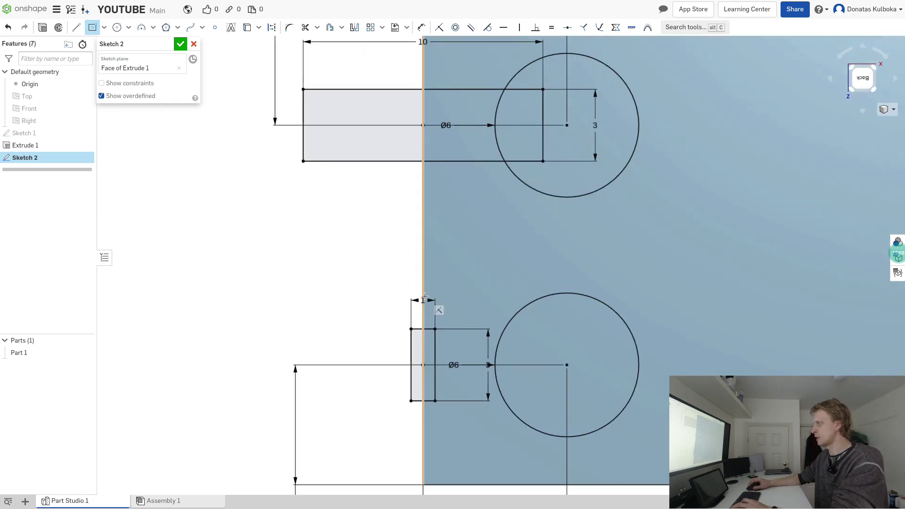
pyautogui.press('u')
pyautogui.click(423, 301)
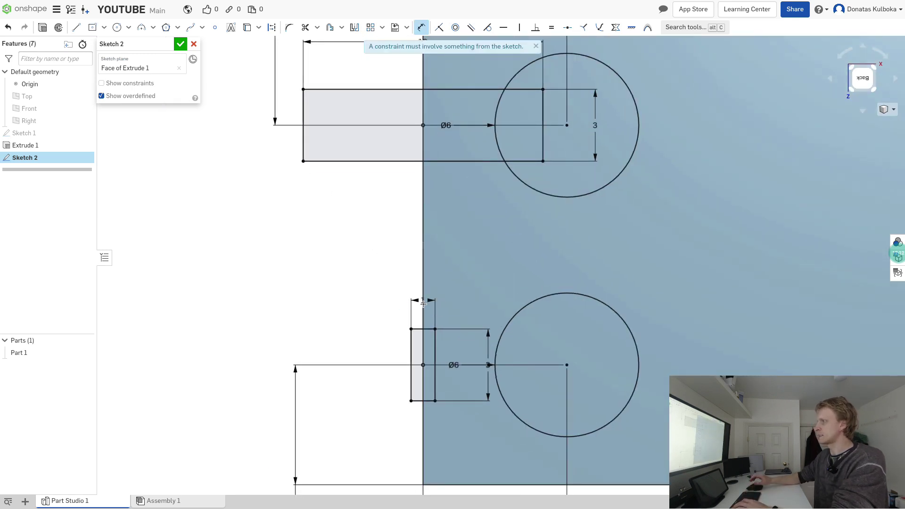
pyautogui.hotkey('ctrl', 'z')
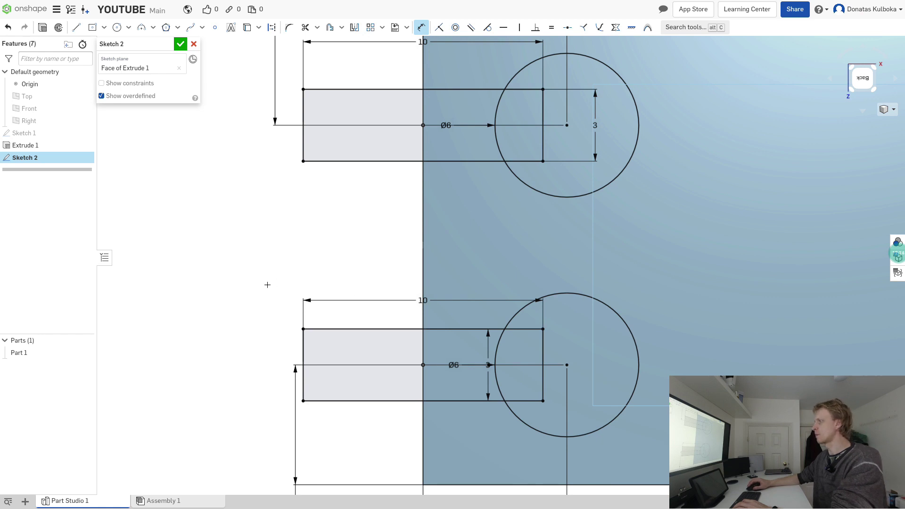
pyautogui.click(180, 43)
# Step: Cut both circles and their connecting slot regions out of the plate with a 25 mm blind Remove extrude
pyautogui.scroll(-3, 276, 251)
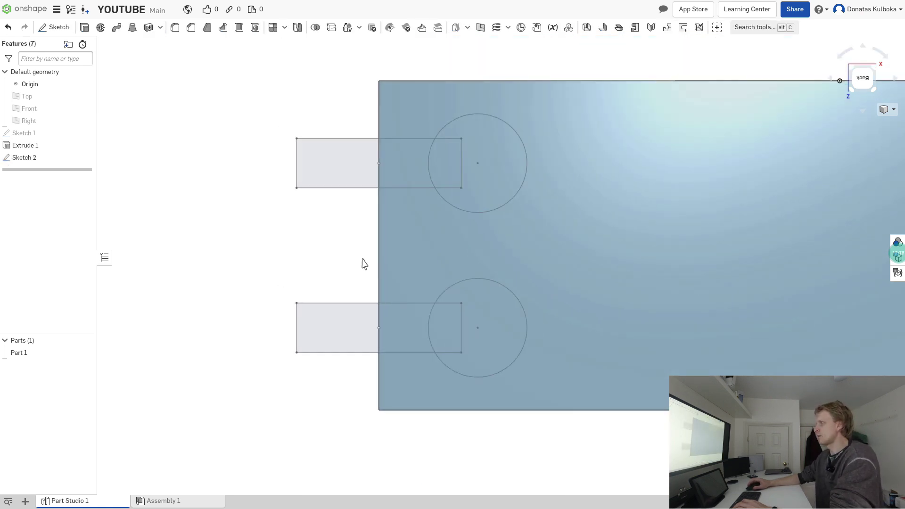
pyautogui.click(498, 194)
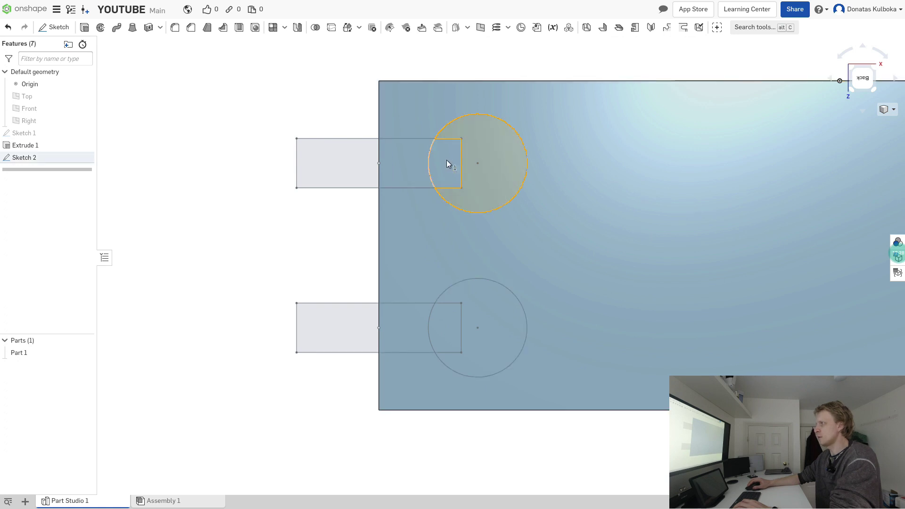
pyautogui.click(412, 166)
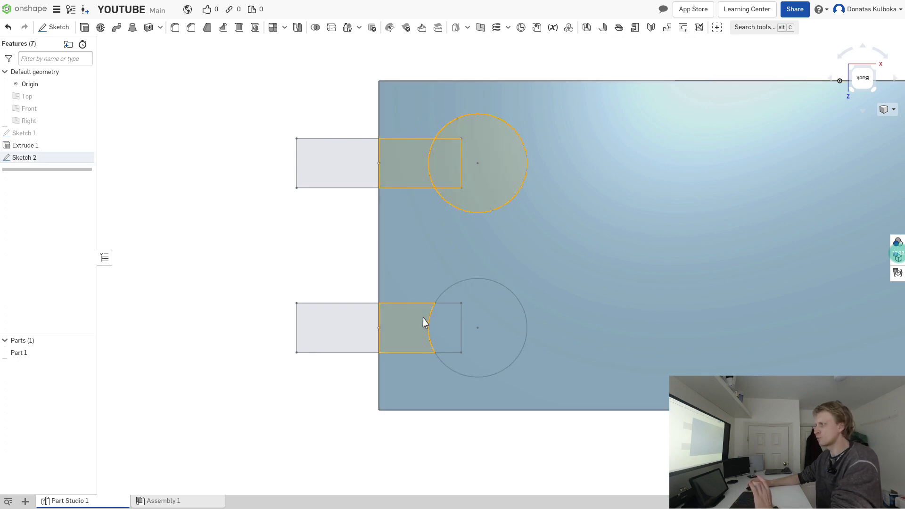
pyautogui.click(444, 325)
pyautogui.click(477, 313)
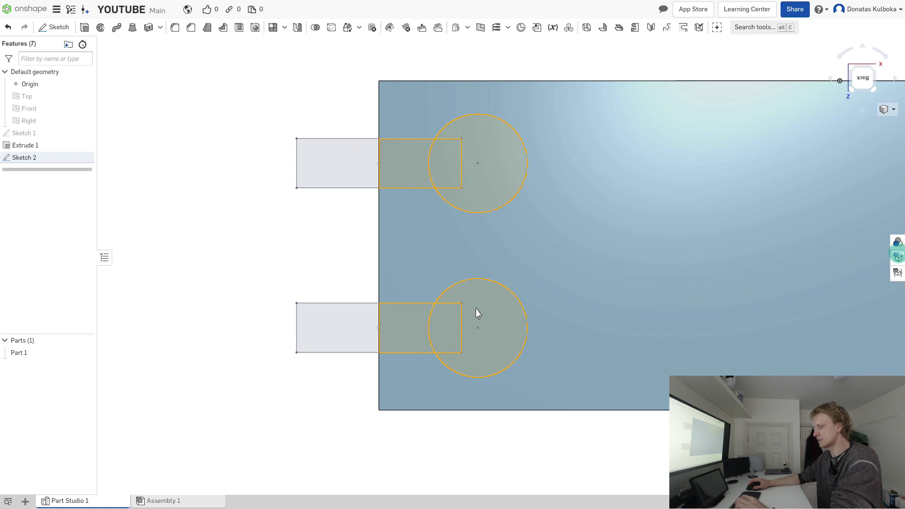
pyautogui.hotkey('shift', 'e')
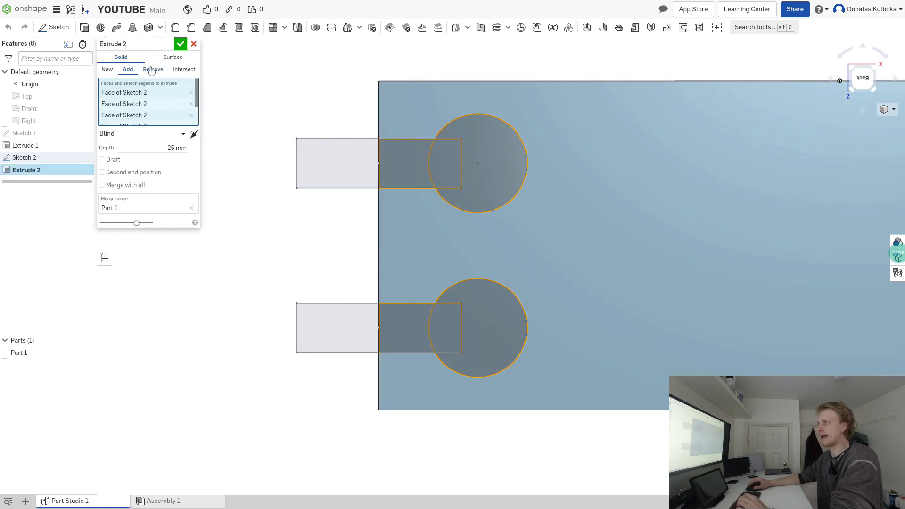
pyautogui.moveTo(241, 236); pyautogui.dragTo(229, 156, button='right')
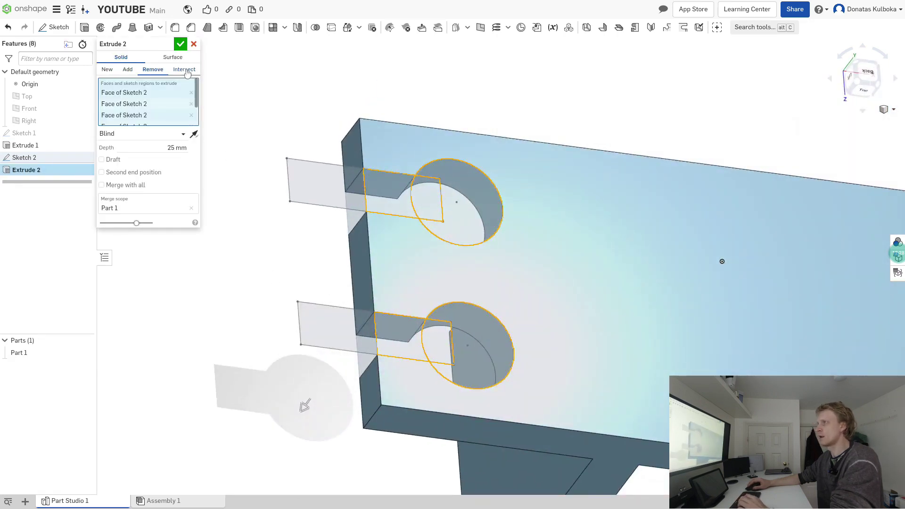
pyautogui.click(180, 45)
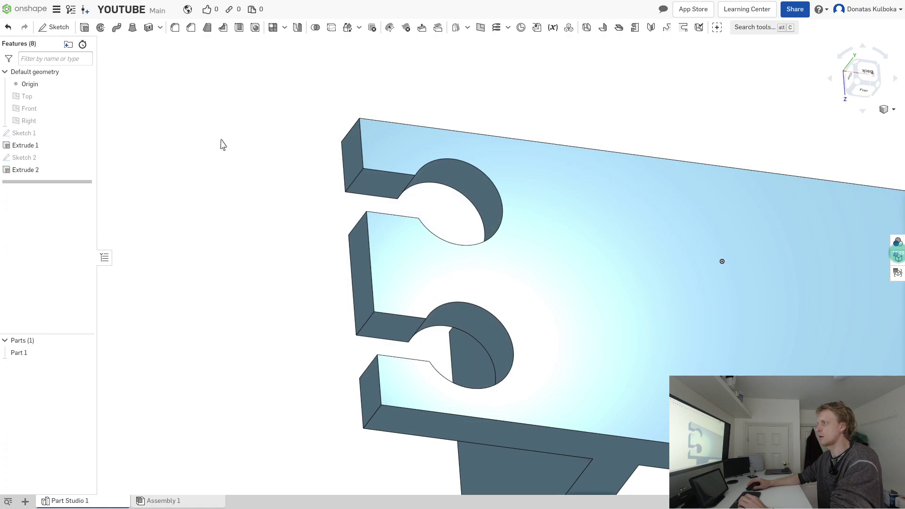
# Step: Chamfer the circular edges of both slotted holes on the plate's outer face with an equal distance of 1.5 mm
pyautogui.click(445, 160)
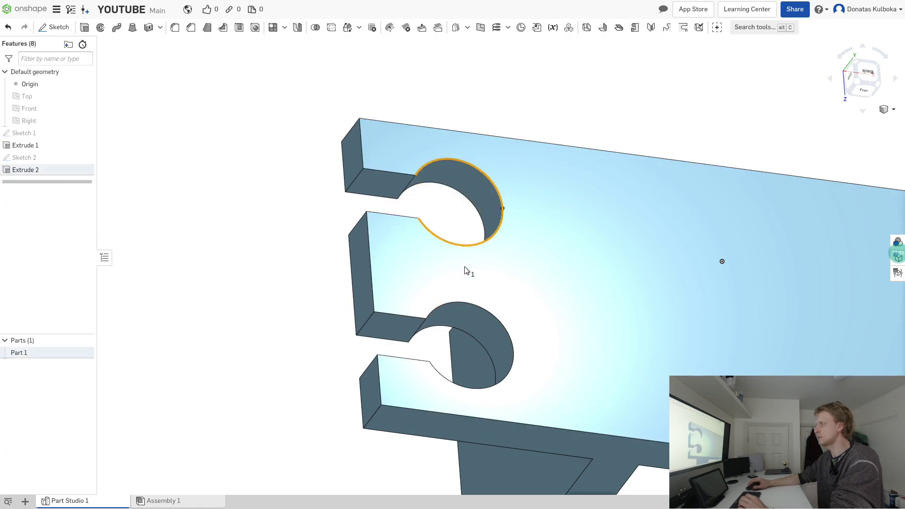
pyautogui.click(476, 306)
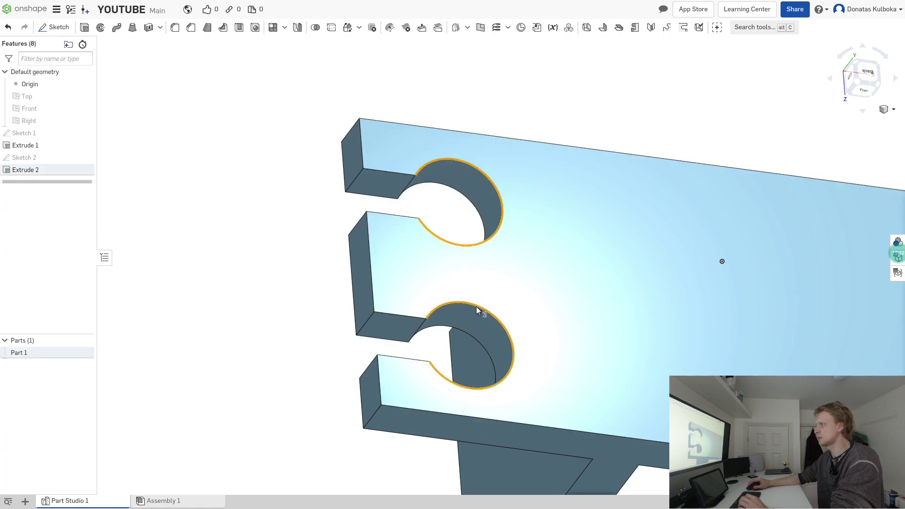
pyautogui.click(192, 27)
pyautogui.doubleClick(173, 106)
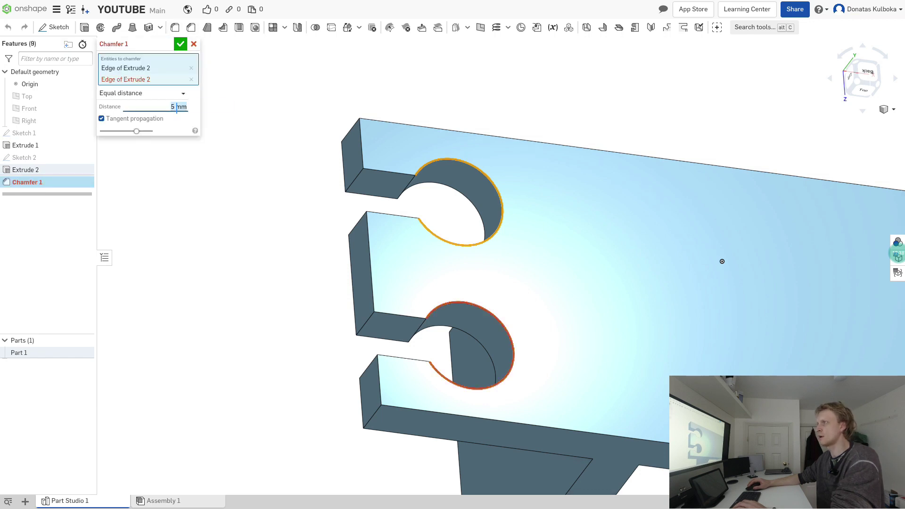
pyautogui.write('1')
pyautogui.press('Return')
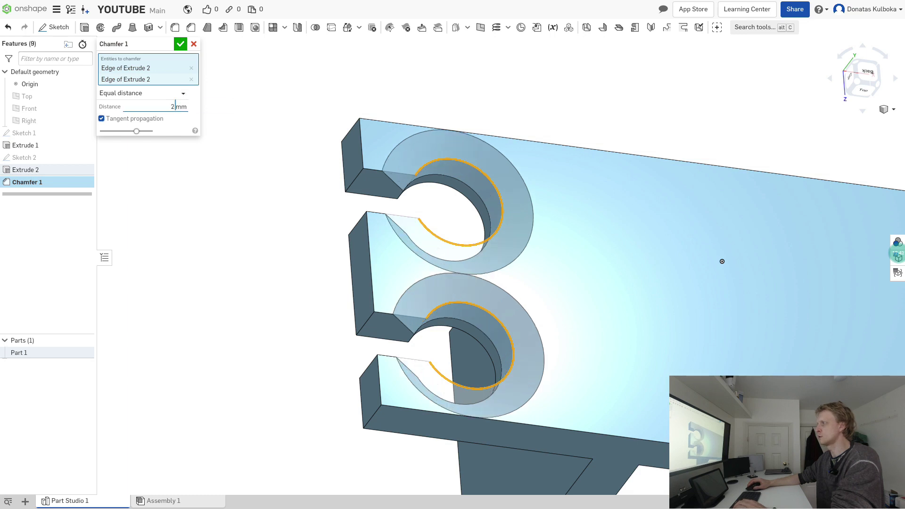
pyautogui.press('Return')
pyautogui.write('1.5')
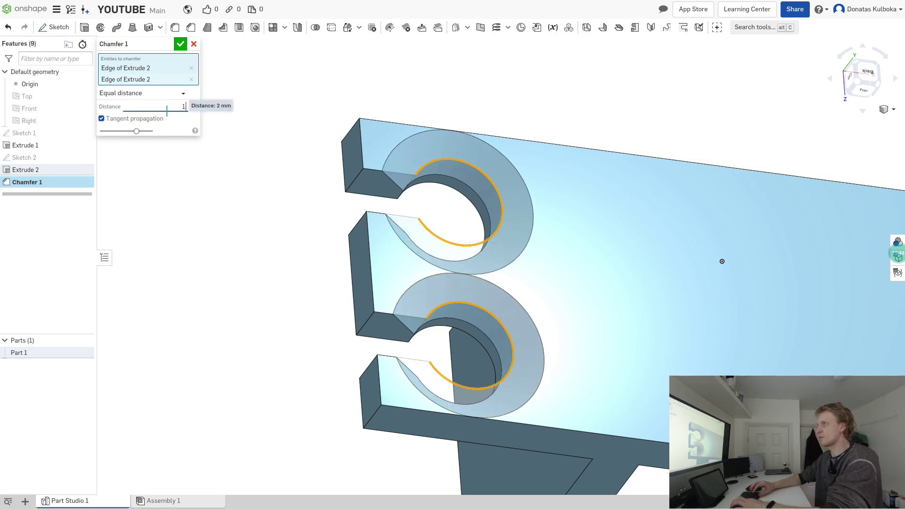
pyautogui.press('Return')
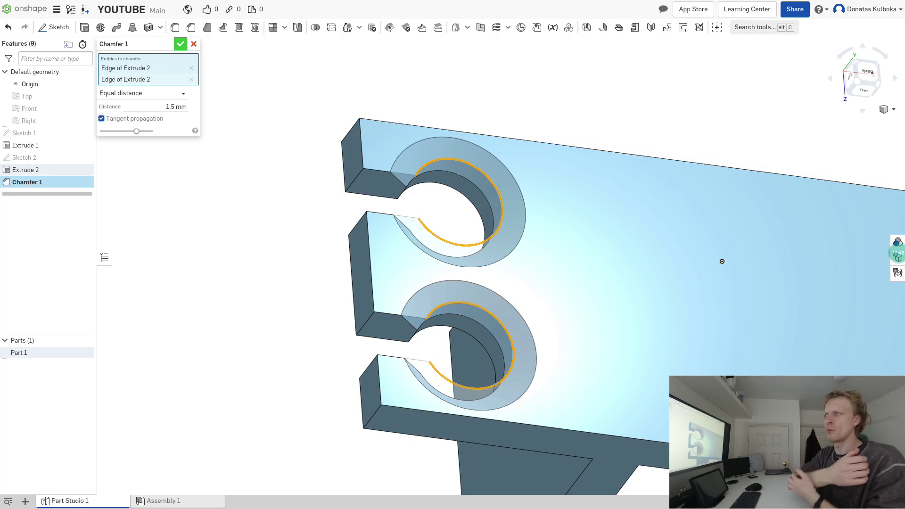
pyautogui.click(181, 44)
# Step: Fillet the two edges where the web meets the plate and the web's inner and outer lip corners with a 2 mm radius
pyautogui.moveTo(510, 374); pyautogui.dragTo(313, 301, button='right')
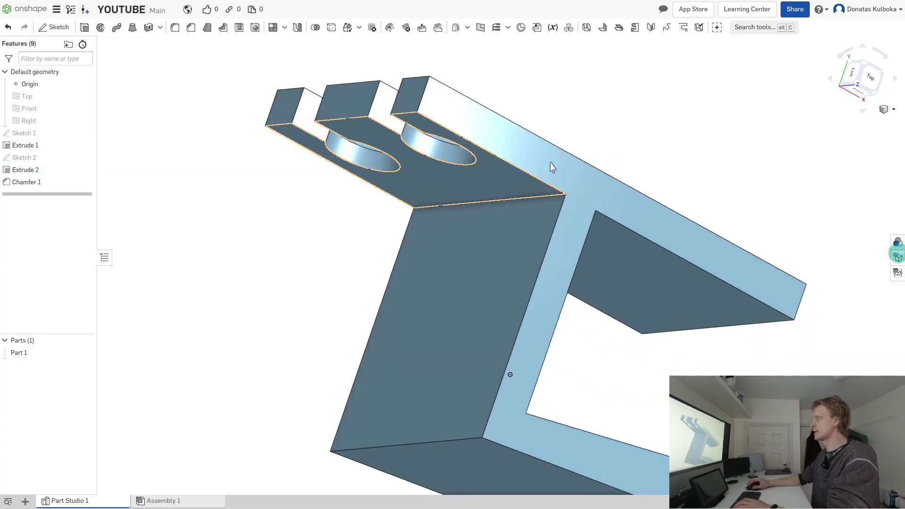
pyautogui.click(544, 195)
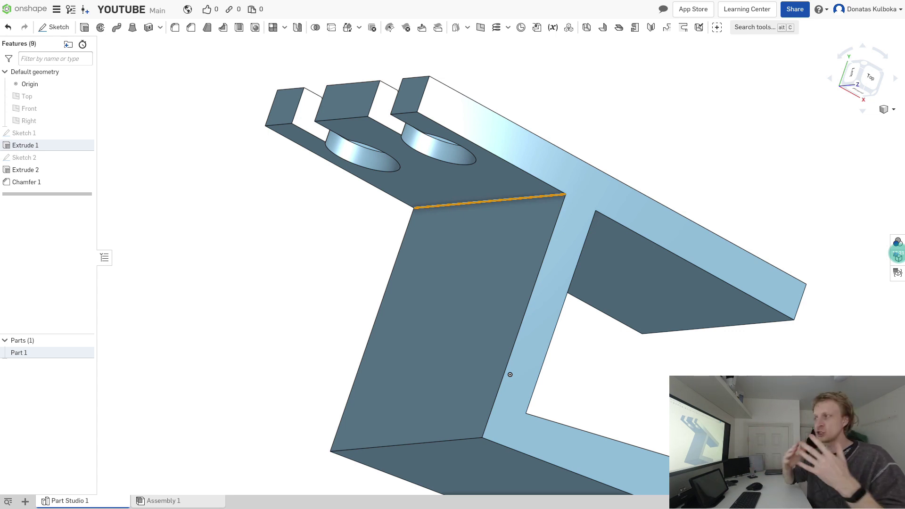
pyautogui.moveTo(667, 299); pyautogui.dragTo(473, 211, button='right')
pyautogui.click(534, 218)
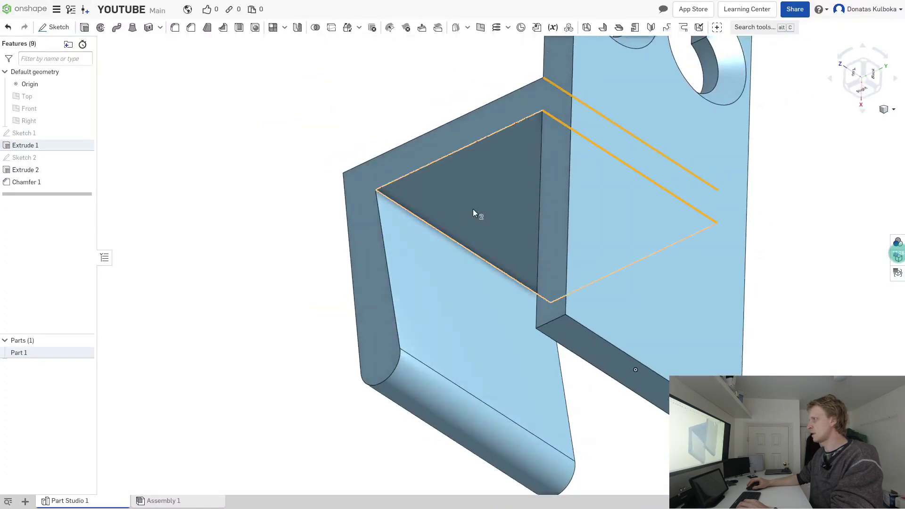
pyautogui.click(405, 213)
pyautogui.moveTo(405, 213); pyautogui.dragTo(366, 203, button='right')
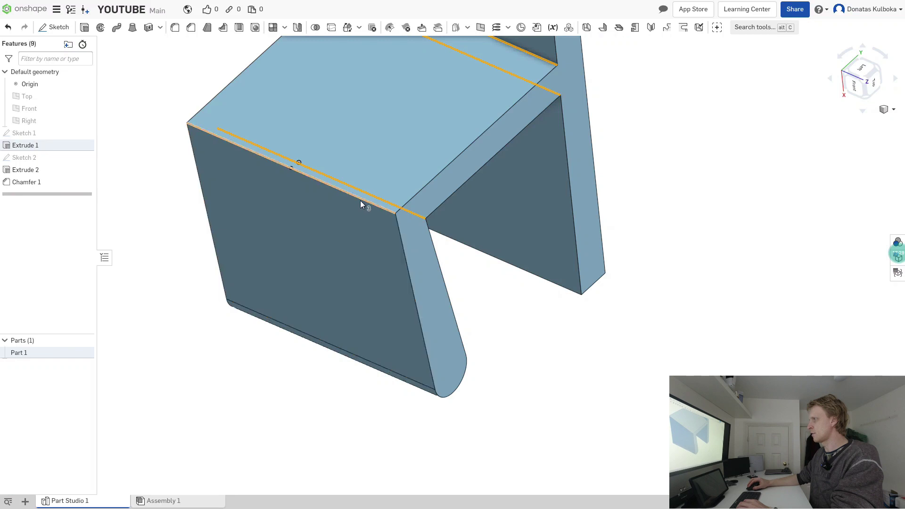
pyautogui.click(360, 202)
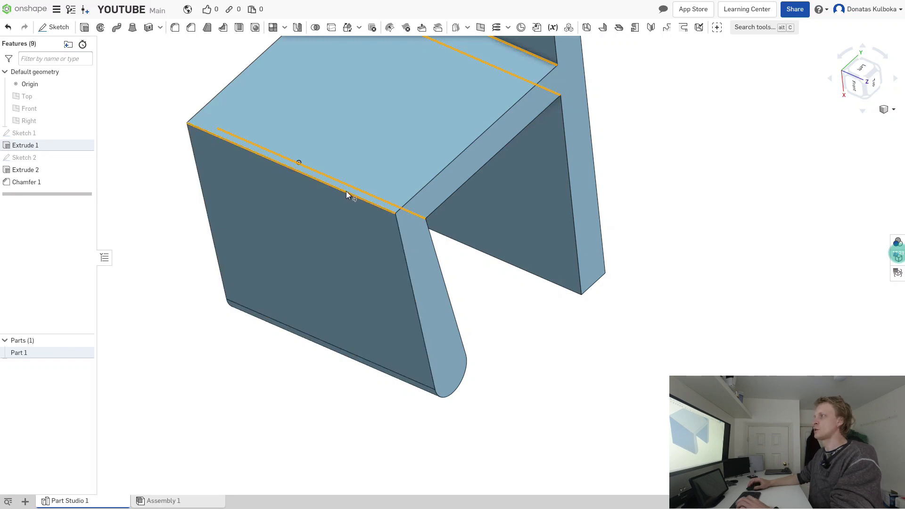
pyautogui.hotkey('shift', 'f')
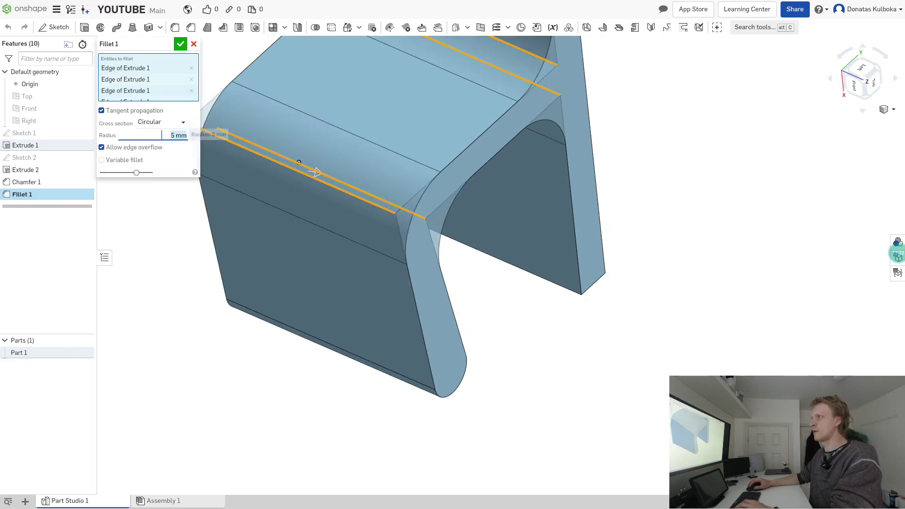
pyautogui.write('2')
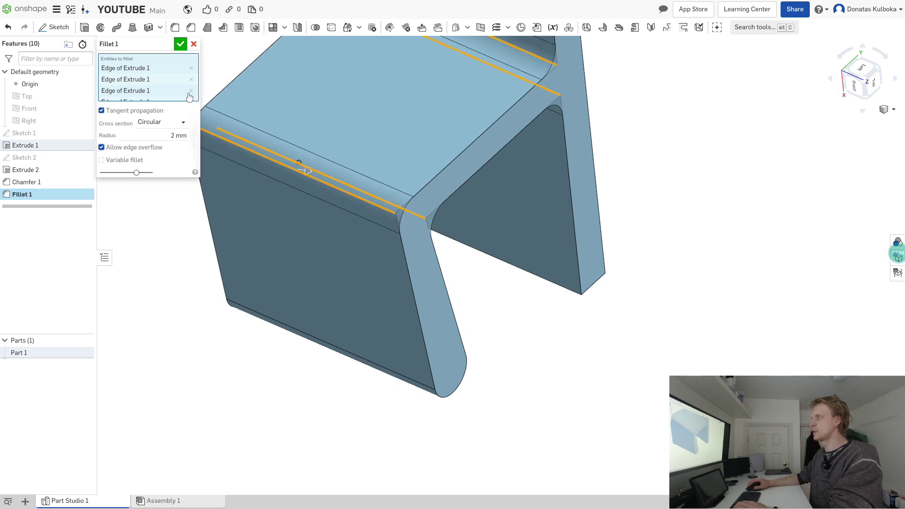
pyautogui.click(180, 44)
# Step: Fillet all edges of the narrow end face on the long side of the plate with a 1 mm radius
pyautogui.moveTo(334, 233); pyautogui.dragTo(363, 263, button='right')
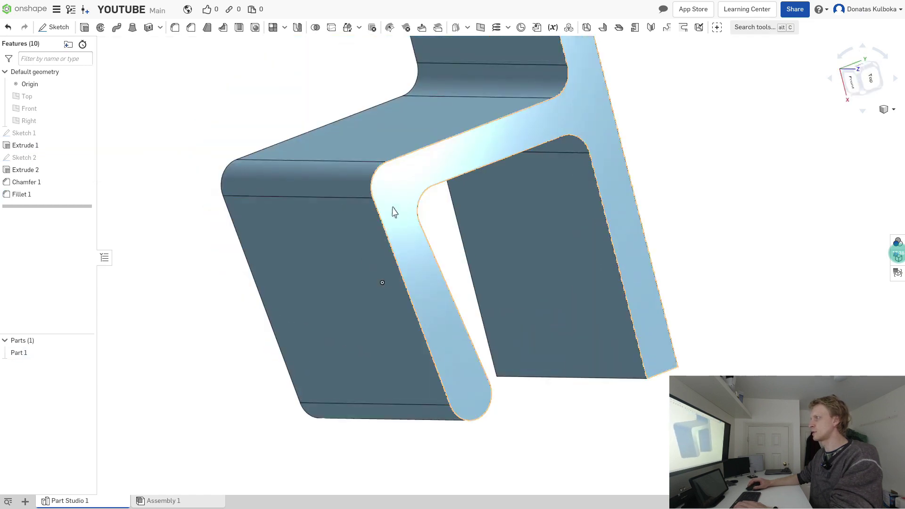
pyautogui.moveTo(519, 236); pyautogui.dragTo(585, 363, button='right')
pyautogui.click(563, 327)
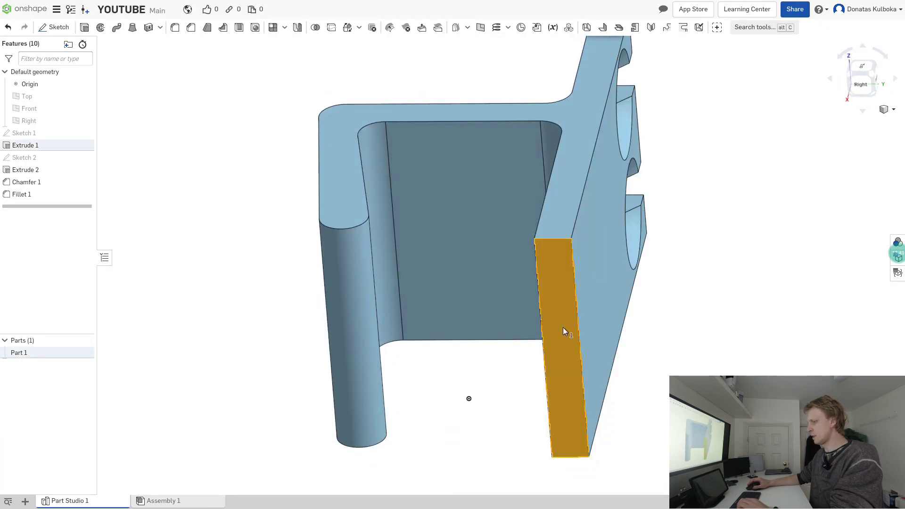
pyautogui.hotkey('shift', 'f')
pyautogui.click(165, 108)
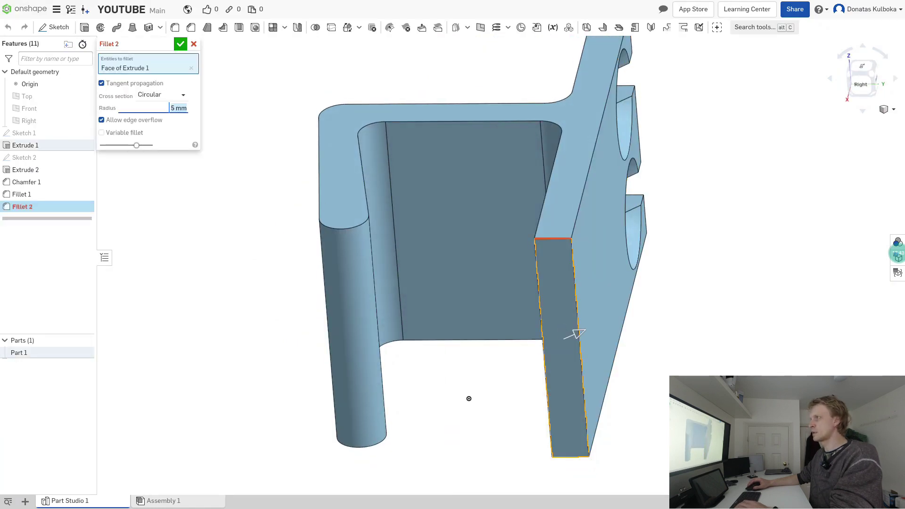
pyautogui.write('2')
pyautogui.press('Return')
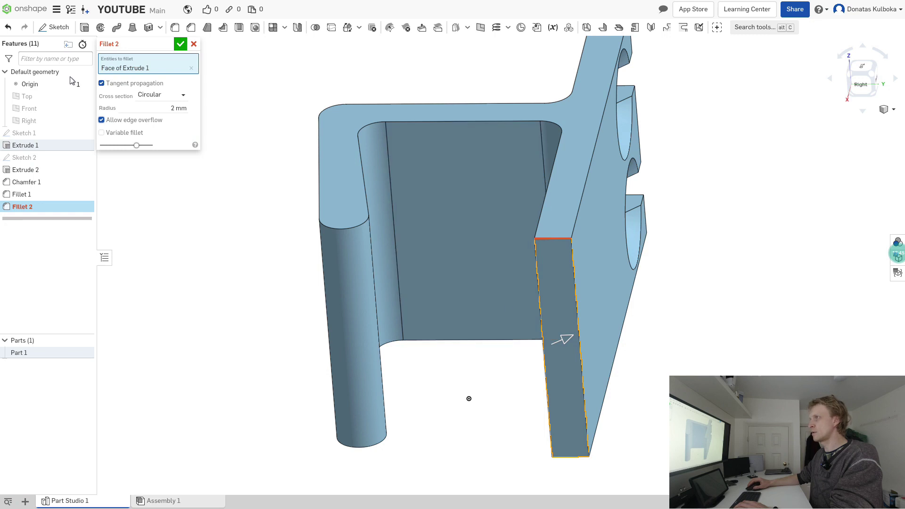
pyautogui.click(165, 108)
pyautogui.write('1')
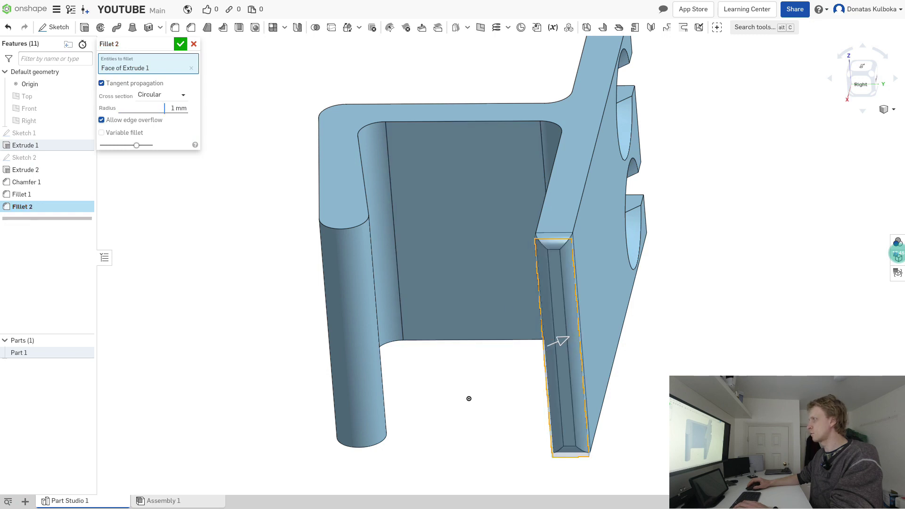
pyautogui.click(180, 44)
pyautogui.moveTo(554, 329); pyautogui.dragTo(627, 295, button='right')
pyautogui.click(569, 340)
pyautogui.moveTo(751, 271); pyautogui.dragTo(725, 276, button='right')
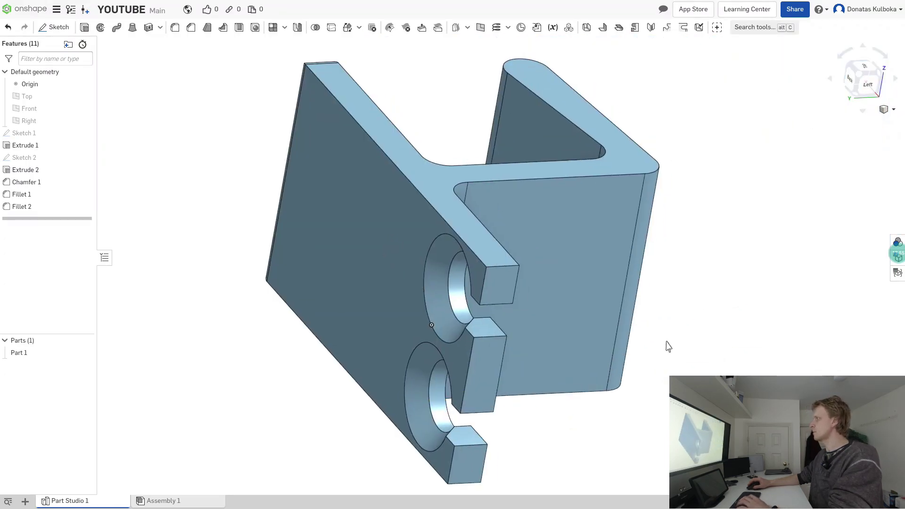
pyautogui.moveTo(666, 345); pyautogui.dragTo(449, 333, button='right')
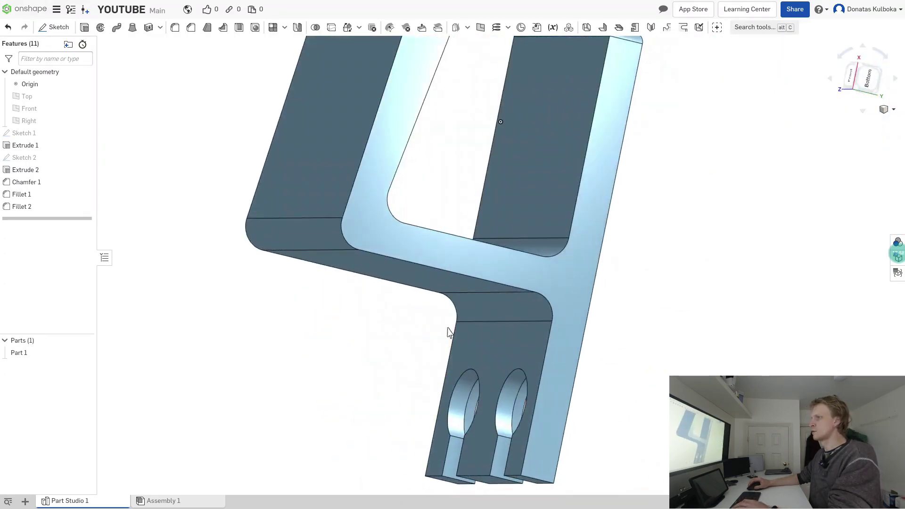
# Step: Rename the part as "desk cables hook - 16mm"
pyautogui.rightClick(26, 361)
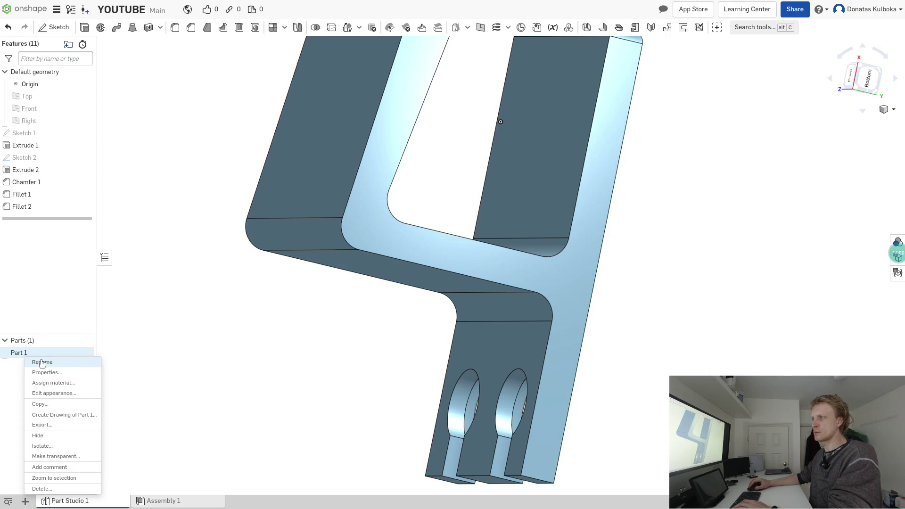
pyautogui.click(41, 365)
pyautogui.write('desk cables hook')
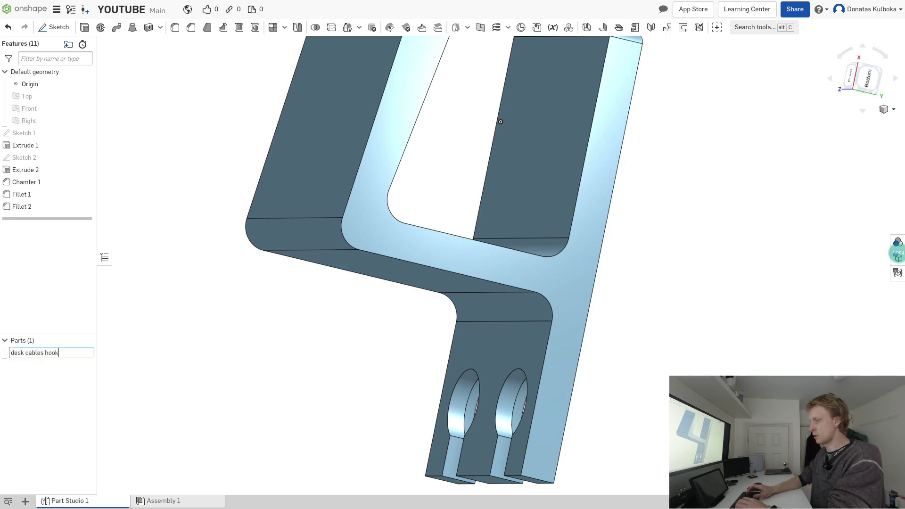
pyautogui.write(' - 16mm')
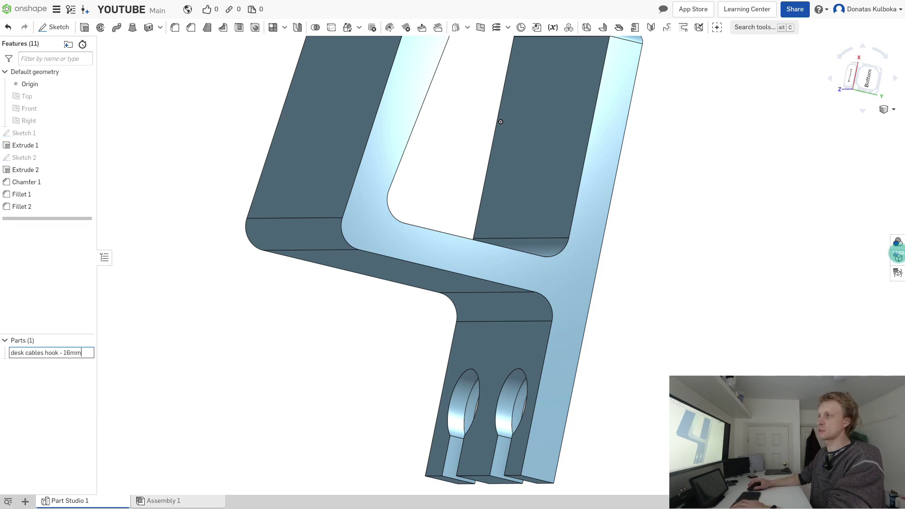
pyautogui.press('Return')
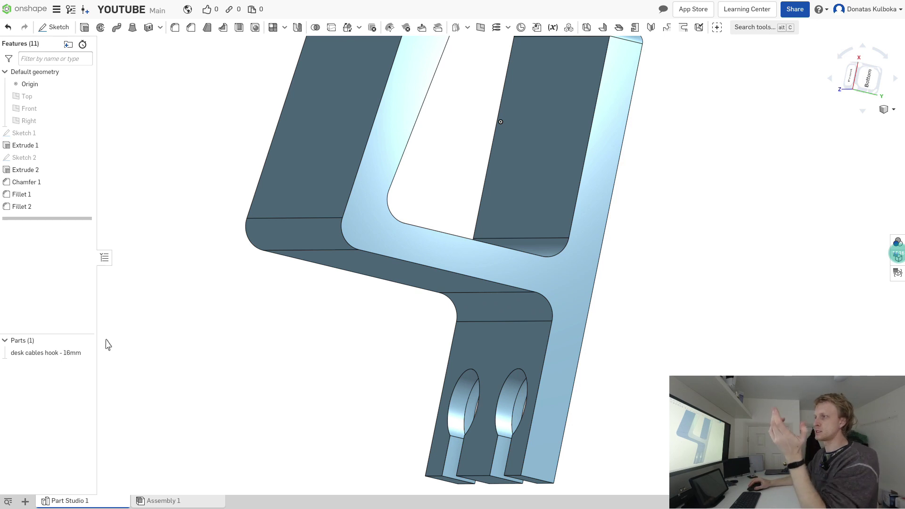
# Step: Export the hook part as a binary STL download in millimeters with fine resolution
pyautogui.rightClick(61, 351)
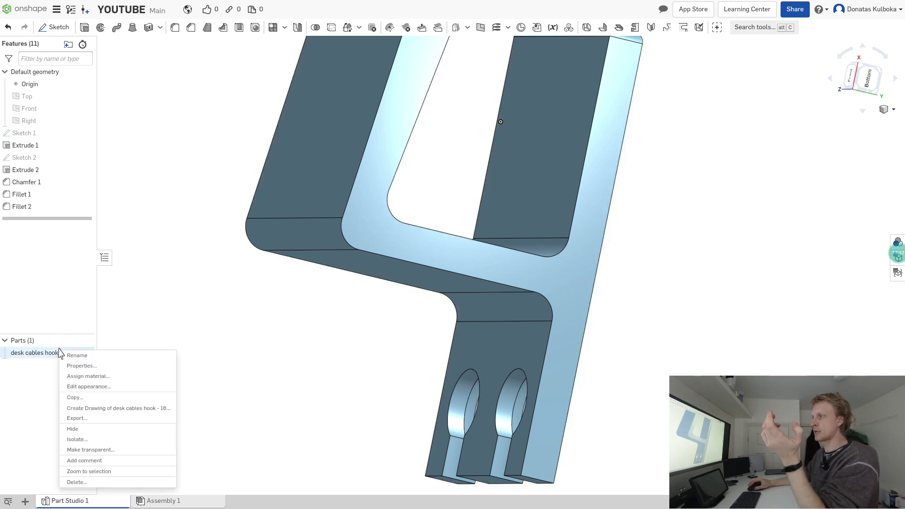
pyautogui.click(77, 418)
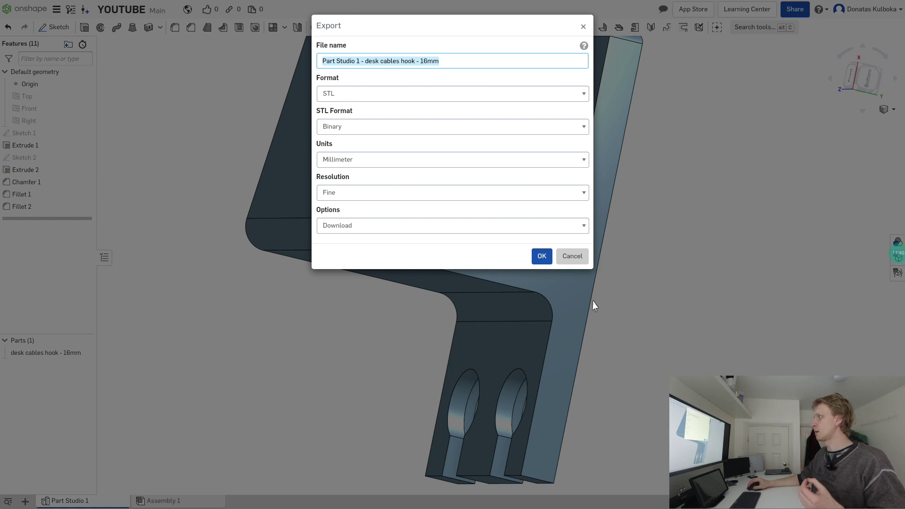
pyautogui.click(545, 261)
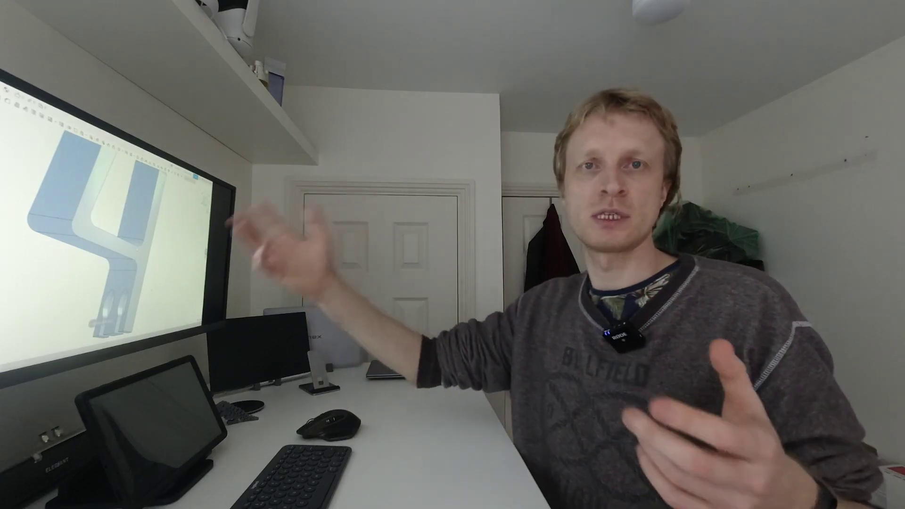